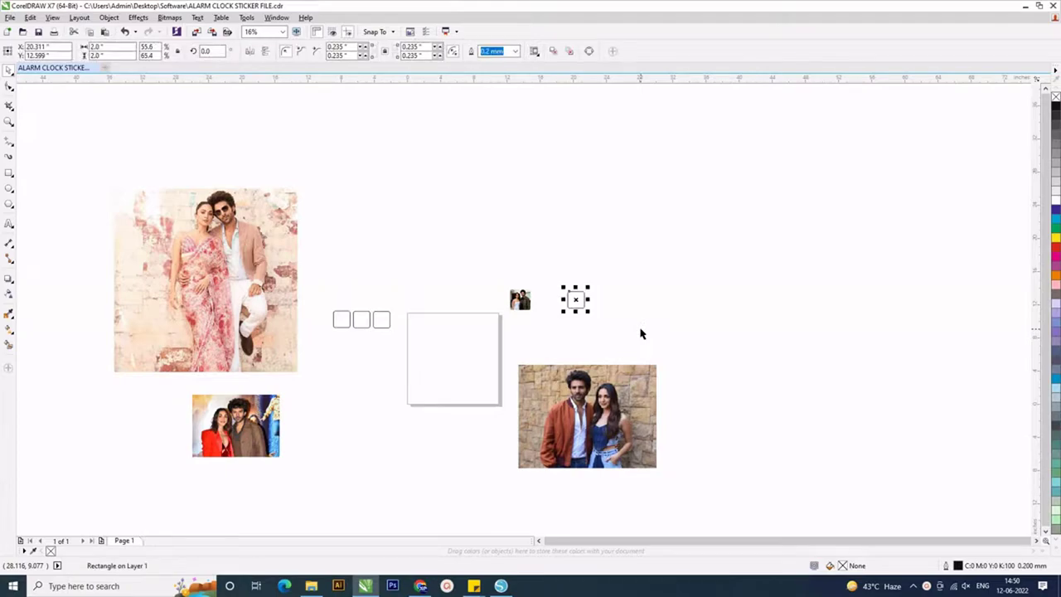
{"action": "left_click", "coordinate": [641, 334]}
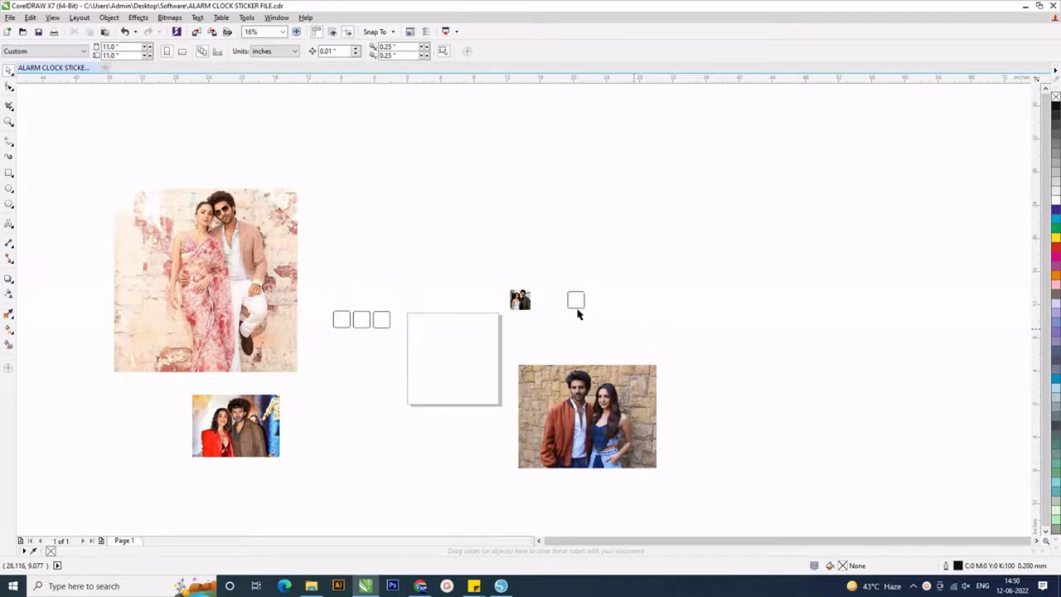
{"action": "scroll", "coordinate": [572, 309], "scroll_direction": "up", "scroll_amount": 4}
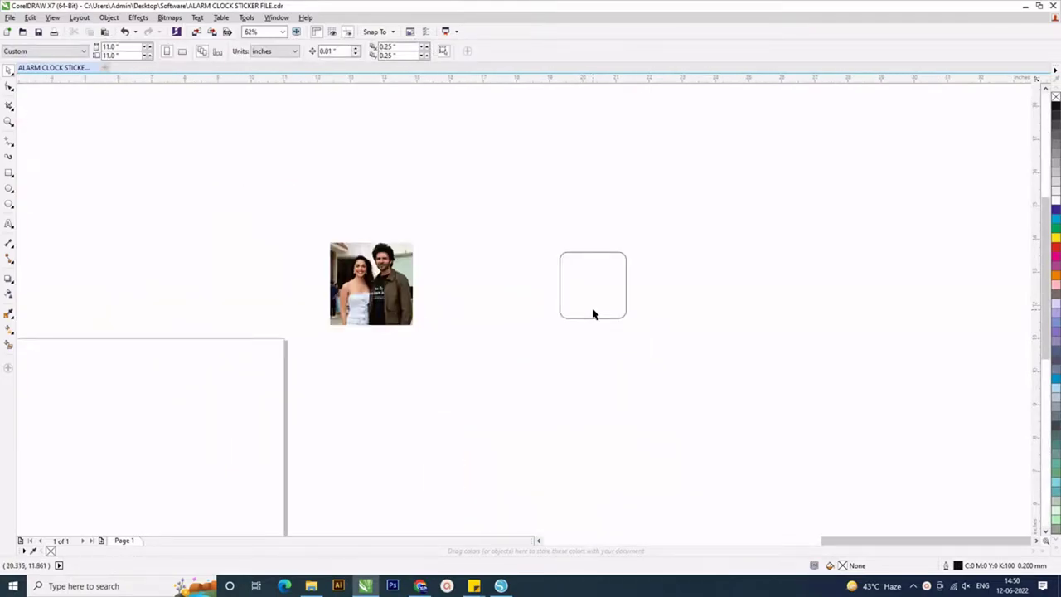
{"action": "scroll", "coordinate": [593, 313], "scroll_direction": "down", "scroll_amount": 4}
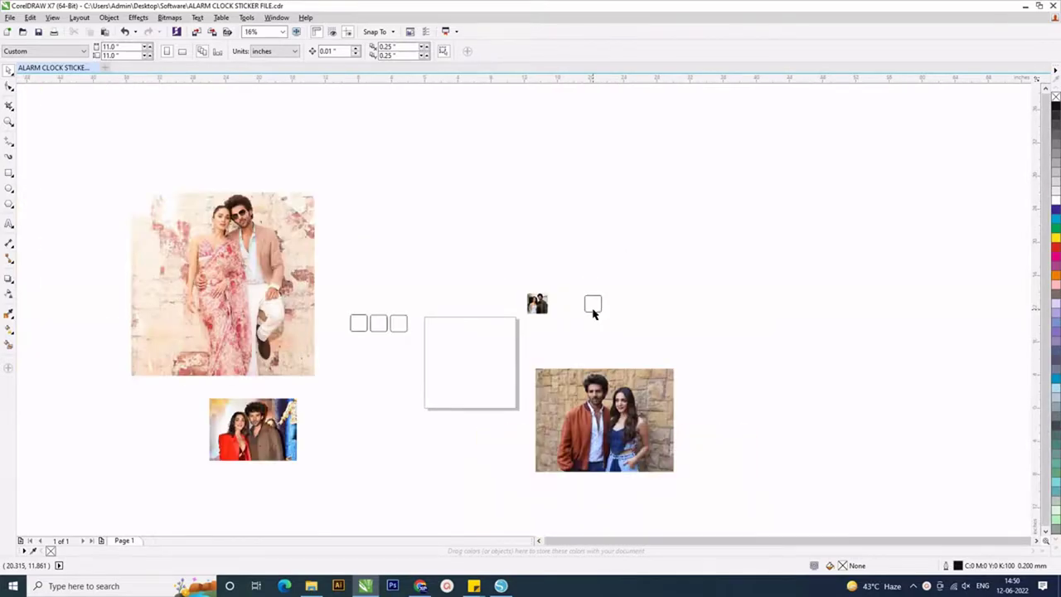
{"action": "left_click", "coordinate": [290, 333]}
{"action": "left_click", "coordinate": [274, 437]}
{"action": "left_click", "coordinate": [580, 446]}
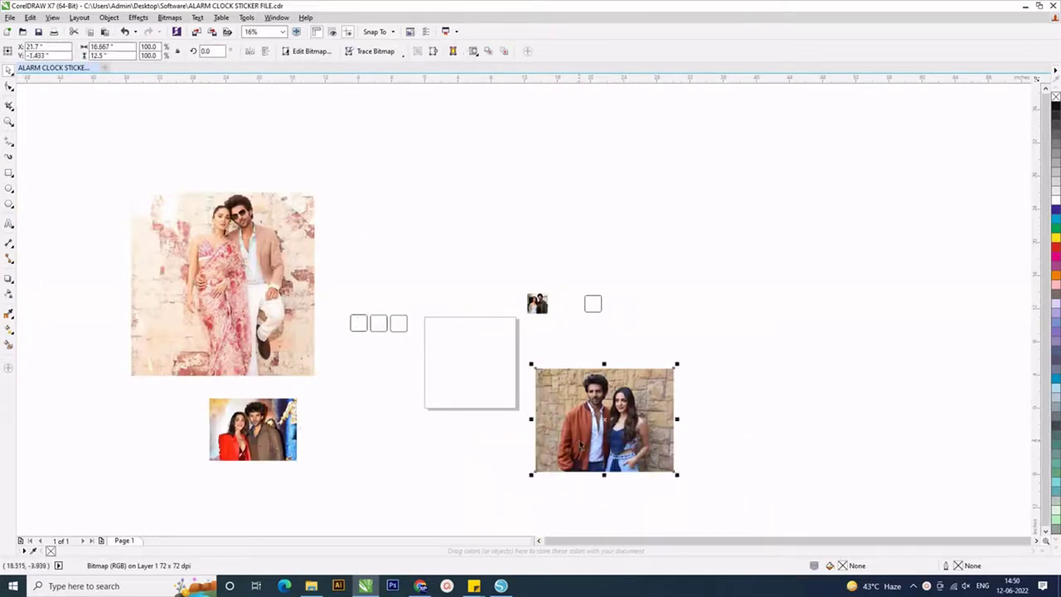
{"action": "scroll", "coordinate": [300, 373], "scroll_direction": "down", "scroll_amount": 2}
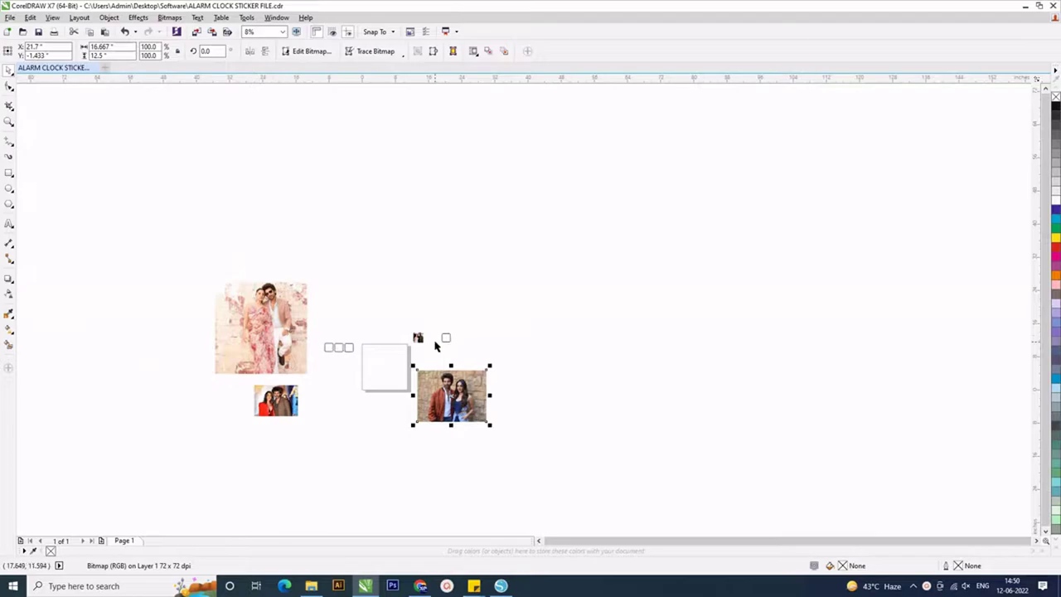
Enlarge the small photo of the couple in the white dress and olive jacket to about 9.9 × 9.9 inches.
{"action": "scroll", "coordinate": [437, 347], "scroll_direction": "up", "scroll_amount": 4}
{"action": "left_click_drag", "start_coordinate": [383, 336], "coordinate": [462, 398]}
{"action": "left_click_drag", "start_coordinate": [383, 316], "coordinate": [284, 230]}
{"action": "scroll", "coordinate": [453, 334], "scroll_direction": "down", "scroll_amount": 2}
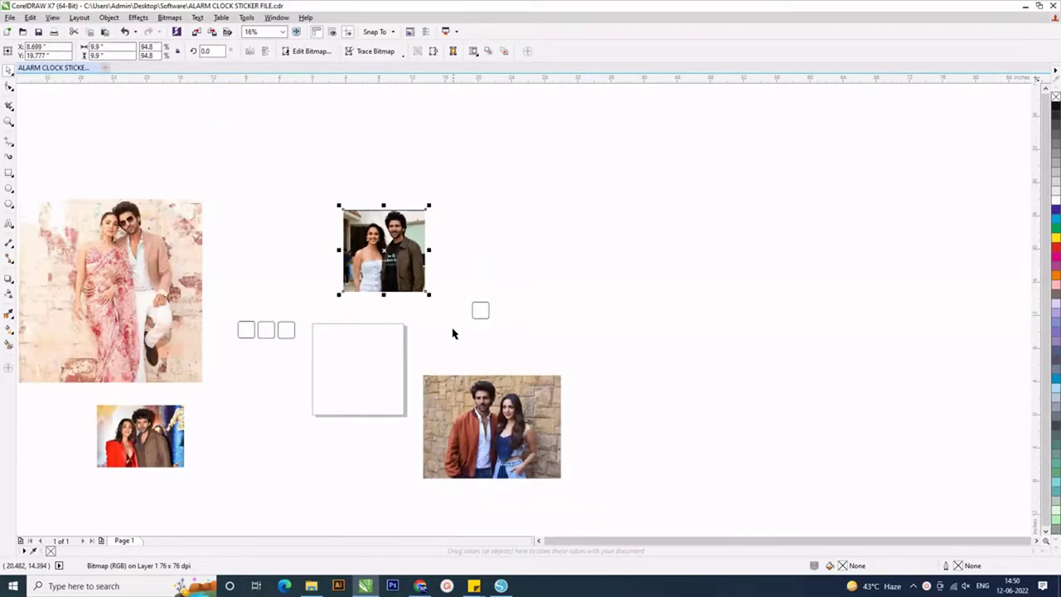
{"action": "left_click", "coordinate": [468, 394]}
{"action": "left_click", "coordinate": [147, 372]}
{"action": "left_click", "coordinate": [376, 267]}
{"action": "left_click", "coordinate": [517, 337]}
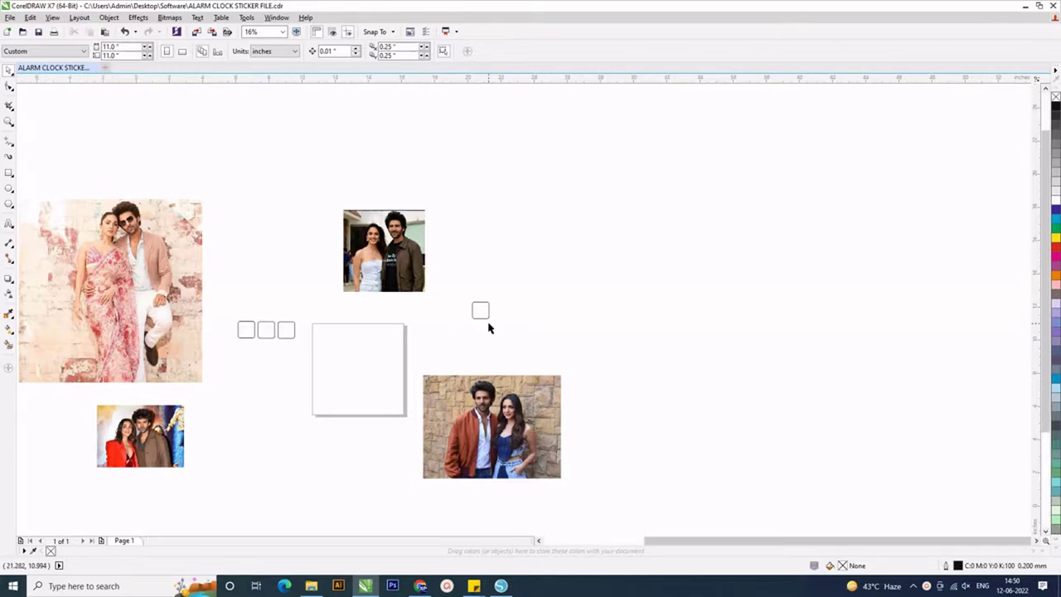
Move the enlarged couple photo to the right, clear of the page, and the single rounded square to the left of it.
{"action": "scroll", "coordinate": [487, 328], "scroll_direction": "up", "scroll_amount": 2}
{"action": "left_click_drag", "start_coordinate": [309, 220], "coordinate": [627, 248]}
{"action": "left_click", "coordinate": [488, 304]}
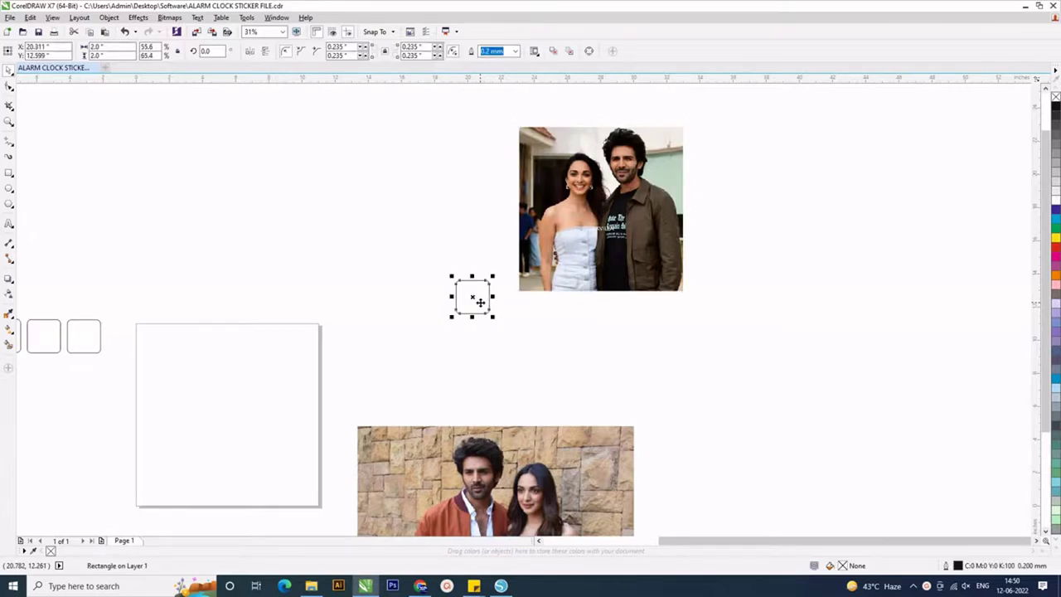
{"action": "left_click_drag", "start_coordinate": [479, 303], "coordinate": [353, 260]}
{"action": "left_click", "coordinate": [671, 248]}
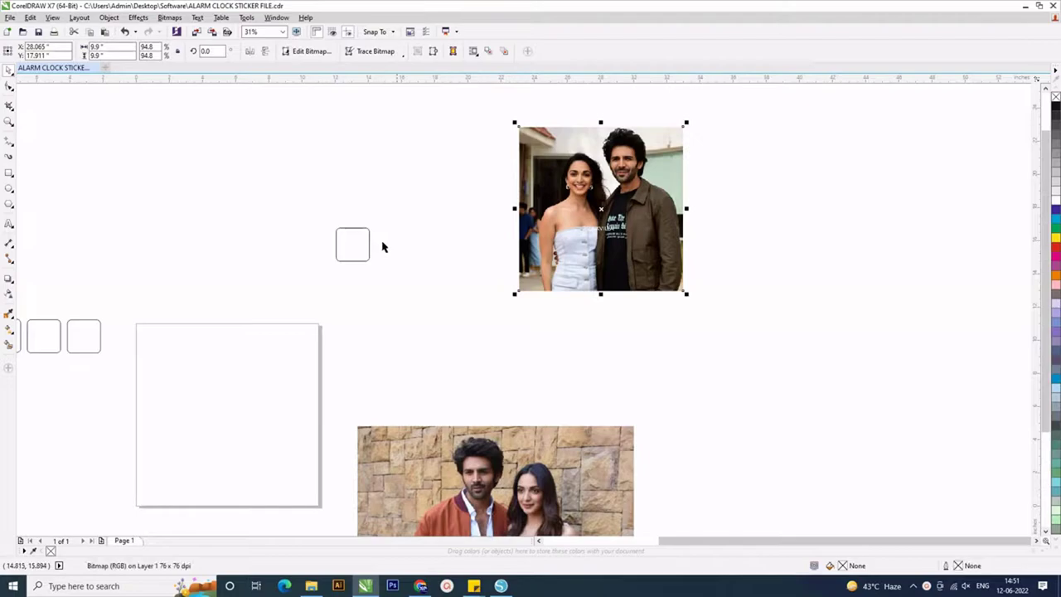
{"action": "left_click", "coordinate": [363, 260]}
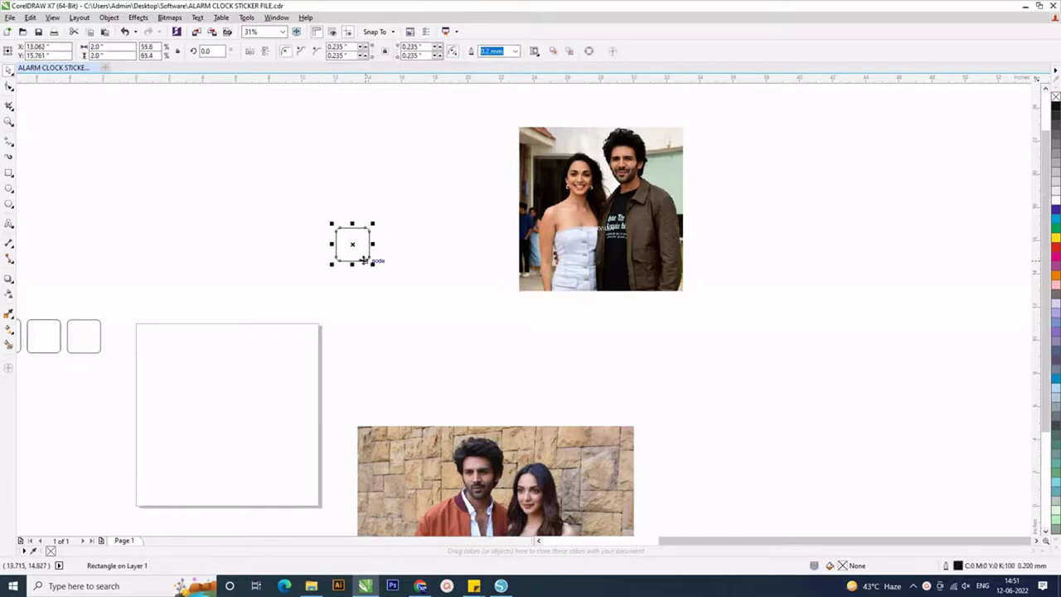
{"action": "left_click", "coordinate": [121, 47]}
{"action": "left_click", "coordinate": [234, 189]}
Set the size of the white-dress couple photo to 2.5 × 2.5 inches.
{"action": "left_click", "coordinate": [569, 192]}
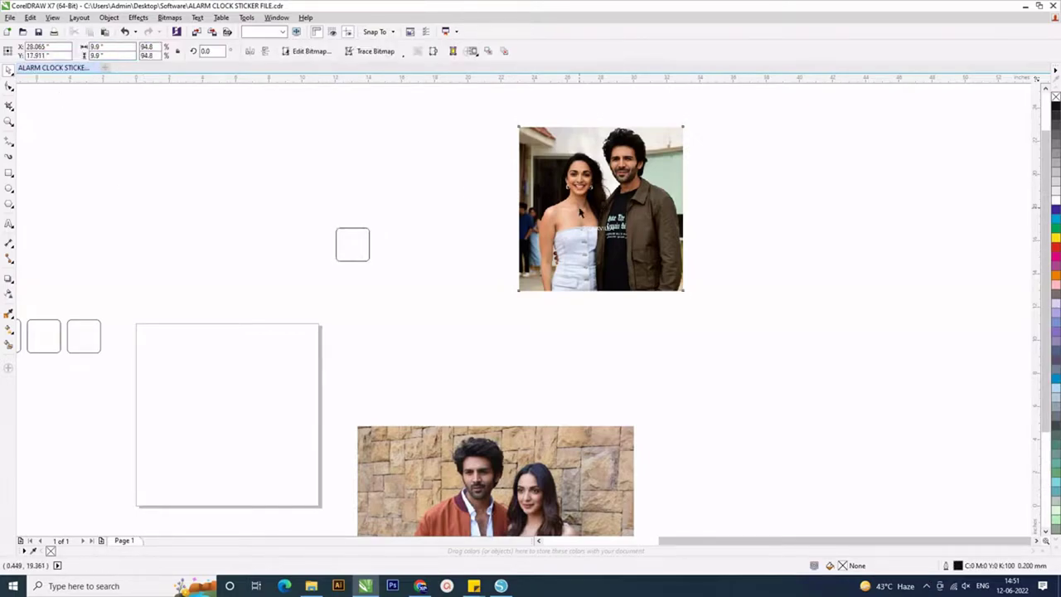
{"action": "left_click_drag", "start_coordinate": [116, 47], "coordinate": [90, 47]}
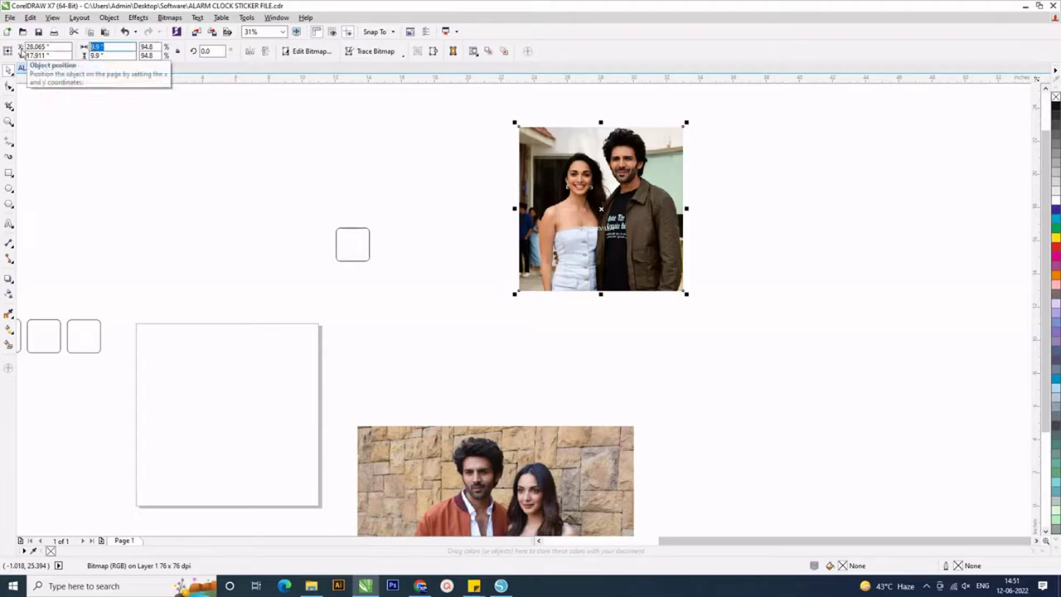
{"action": "type", "text": "2.5"}
{"action": "key", "text": "Tab"}
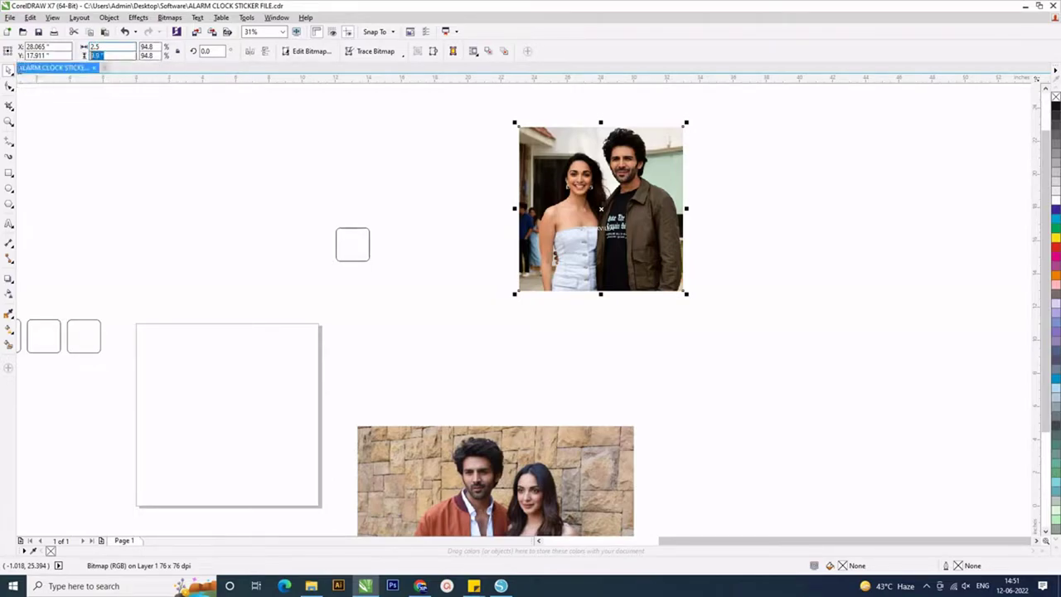
{"action": "type", "text": "2.5"}
{"action": "key", "text": "Return"}
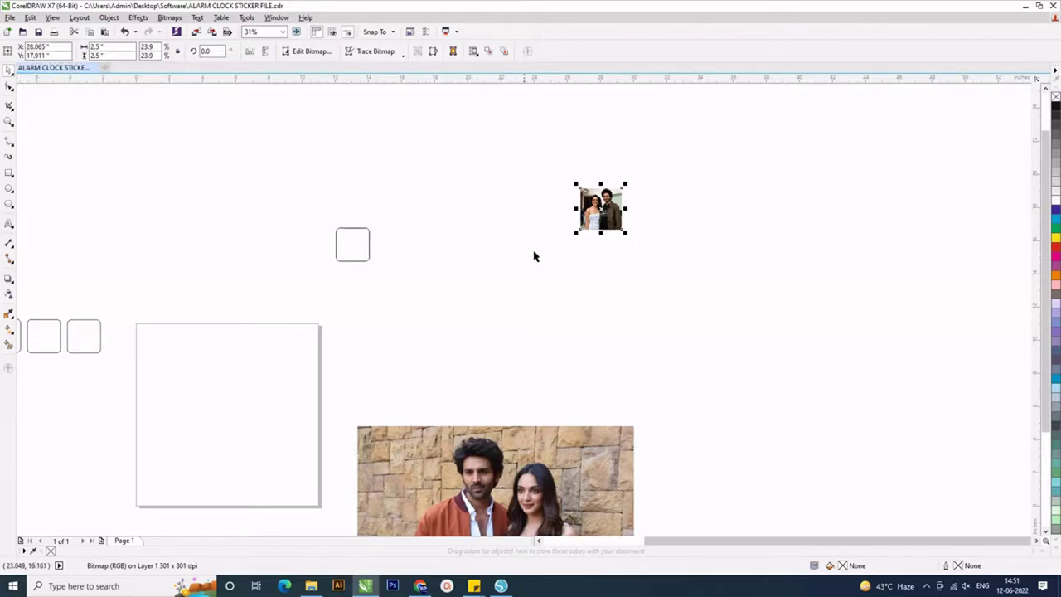
Place the single rounded square over the resized photo and shift it upward so it frames both heads.
{"action": "scroll", "coordinate": [534, 256], "scroll_direction": "down", "scroll_amount": 2}
{"action": "left_click_drag", "start_coordinate": [446, 261], "coordinate": [572, 236]}
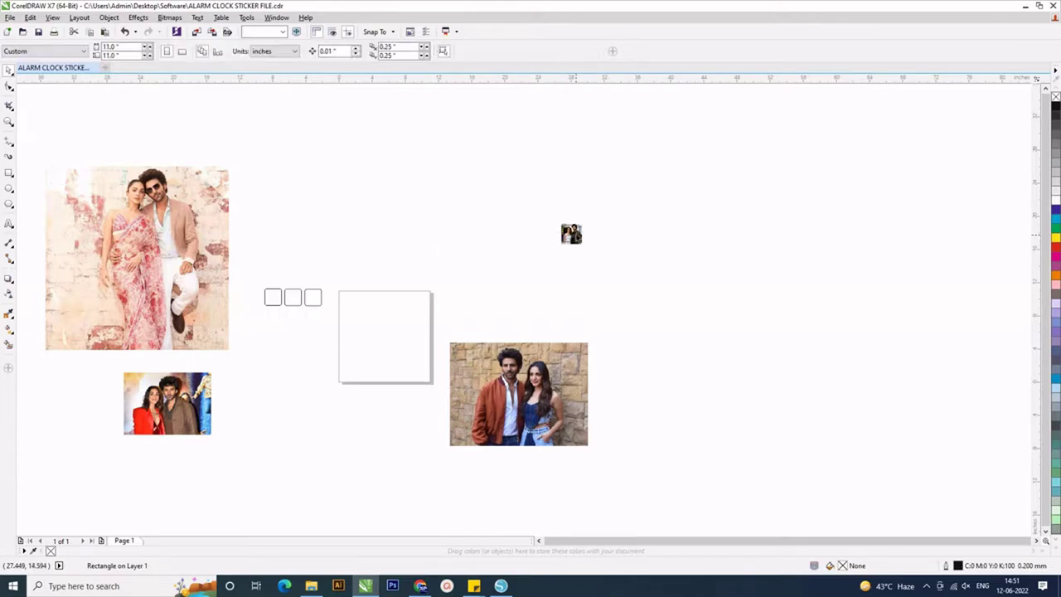
{"action": "scroll", "coordinate": [570, 236], "scroll_direction": "up", "scroll_amount": 10}
{"action": "scroll", "coordinate": [562, 271], "scroll_direction": "down", "scroll_amount": 2}
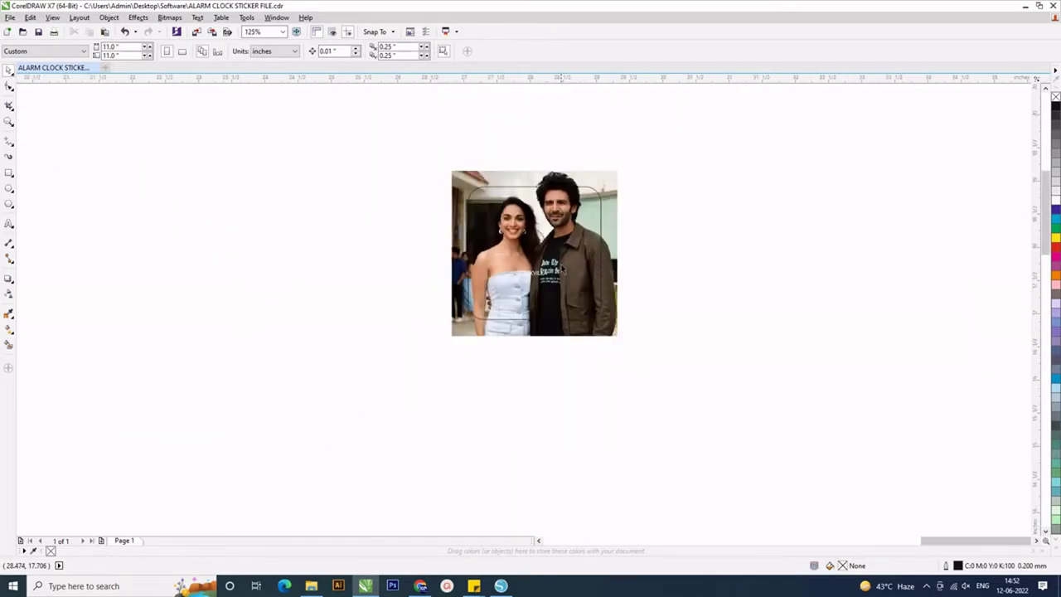
{"action": "left_click", "coordinate": [563, 250]}
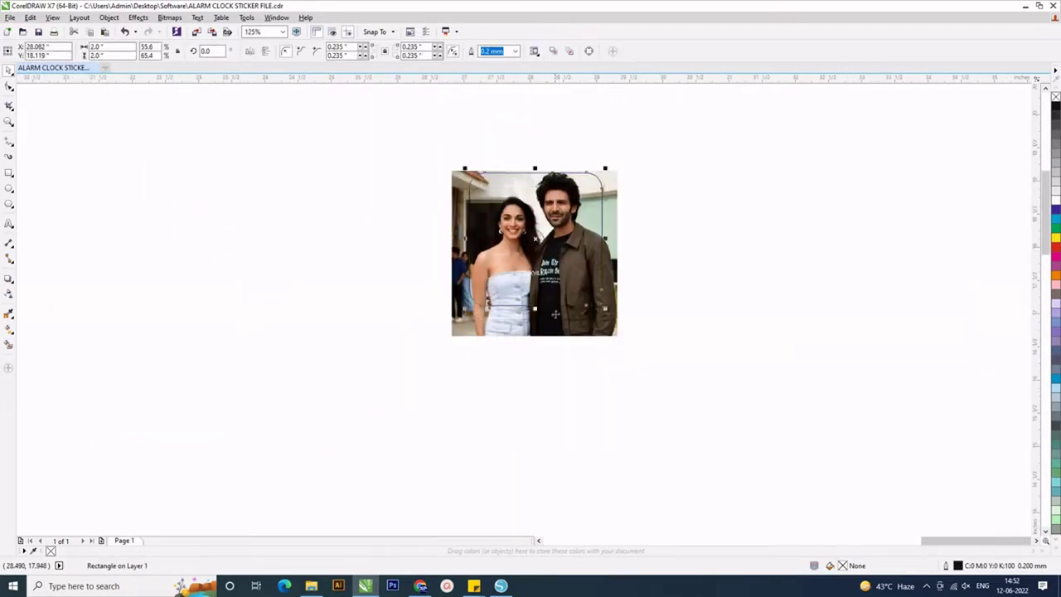
{"action": "left_click", "coordinate": [549, 356]}
Group the photo with its rounded square and place the group in the upper-left corner of the page.
{"action": "scroll", "coordinate": [537, 325], "scroll_direction": "down", "scroll_amount": 2}
{"action": "scroll", "coordinate": [538, 325], "scroll_direction": "down", "scroll_amount": 2}
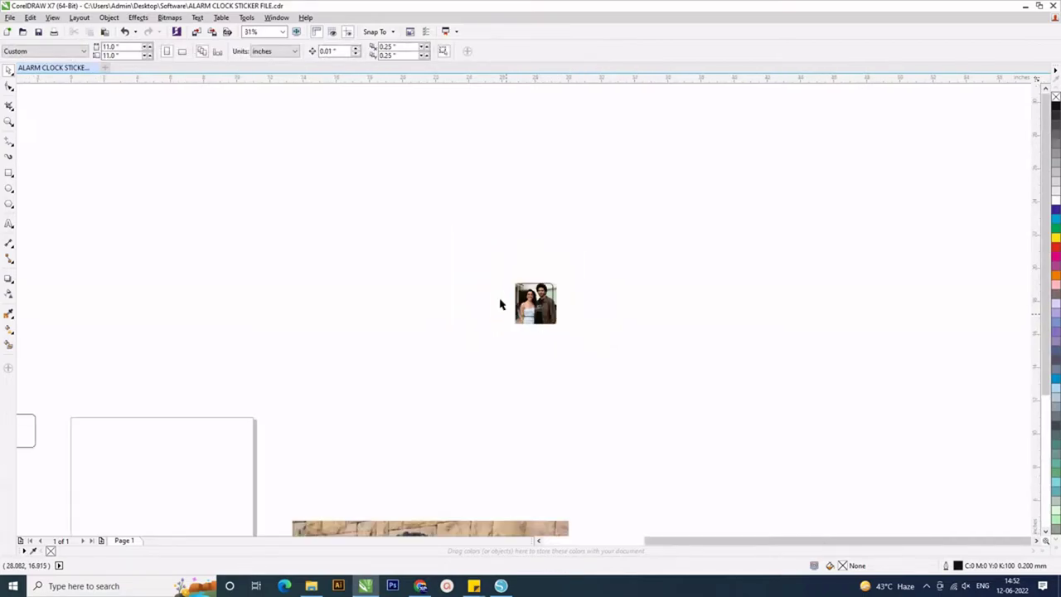
{"action": "left_click_drag", "start_coordinate": [484, 275], "coordinate": [612, 365]}
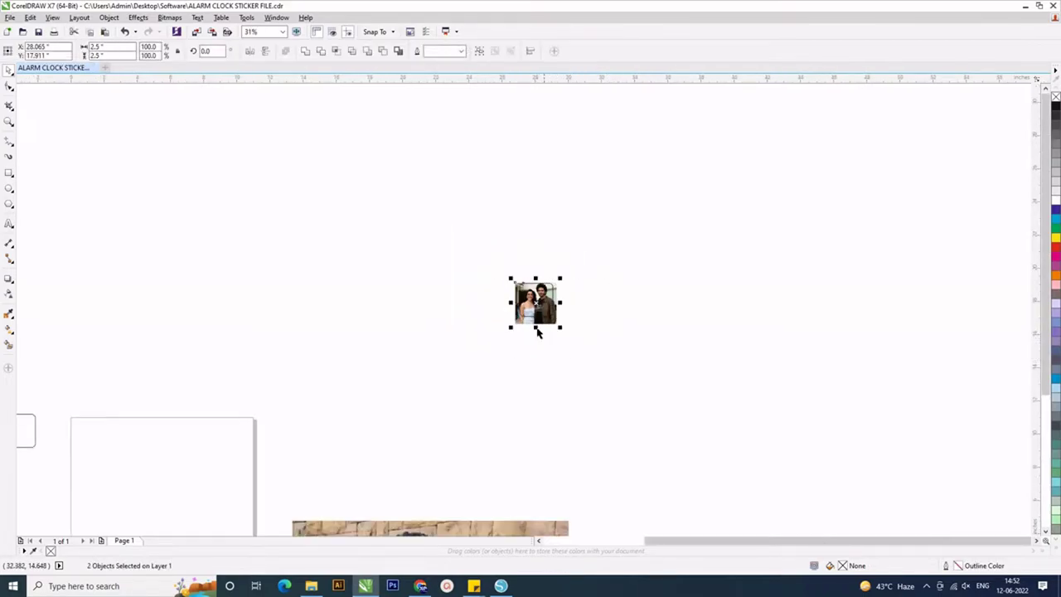
{"action": "key", "text": "ctrl+g"}
{"action": "key", "text": "p"}
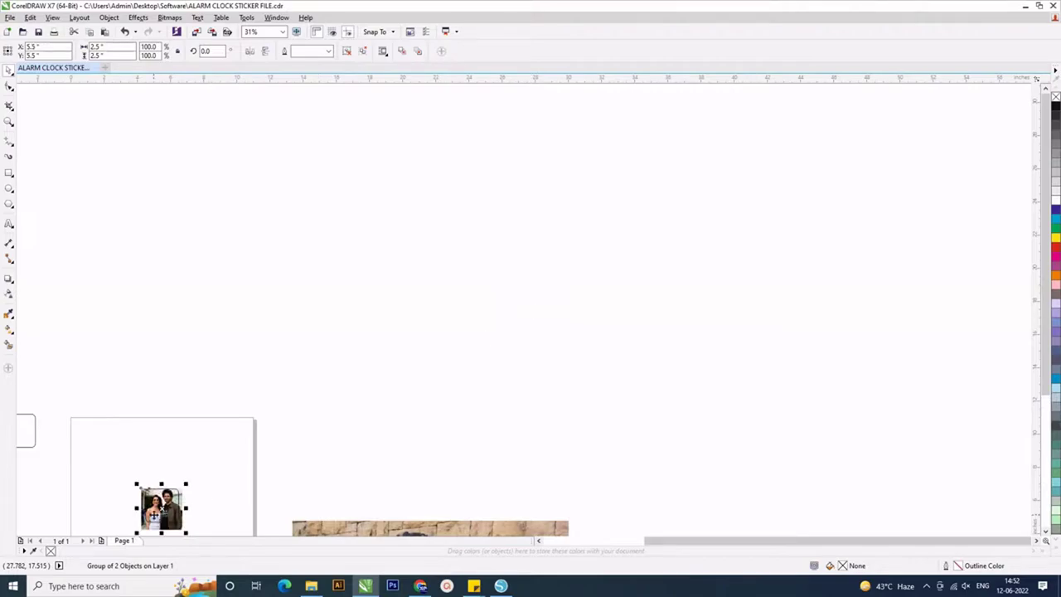
{"action": "left_click_drag", "start_coordinate": [154, 514], "coordinate": [88, 452]}
{"action": "left_click", "coordinate": [544, 384]}
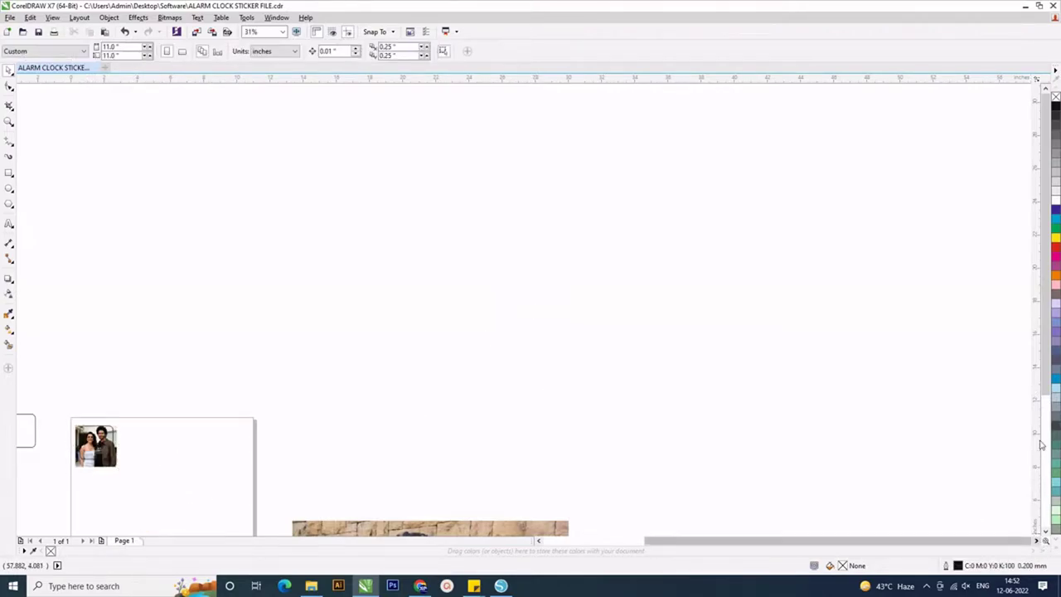
Move the stone-wall couple photo below the page and set its size to 2.5 × 2.5 inches.
{"action": "left_click", "coordinate": [1047, 537]}
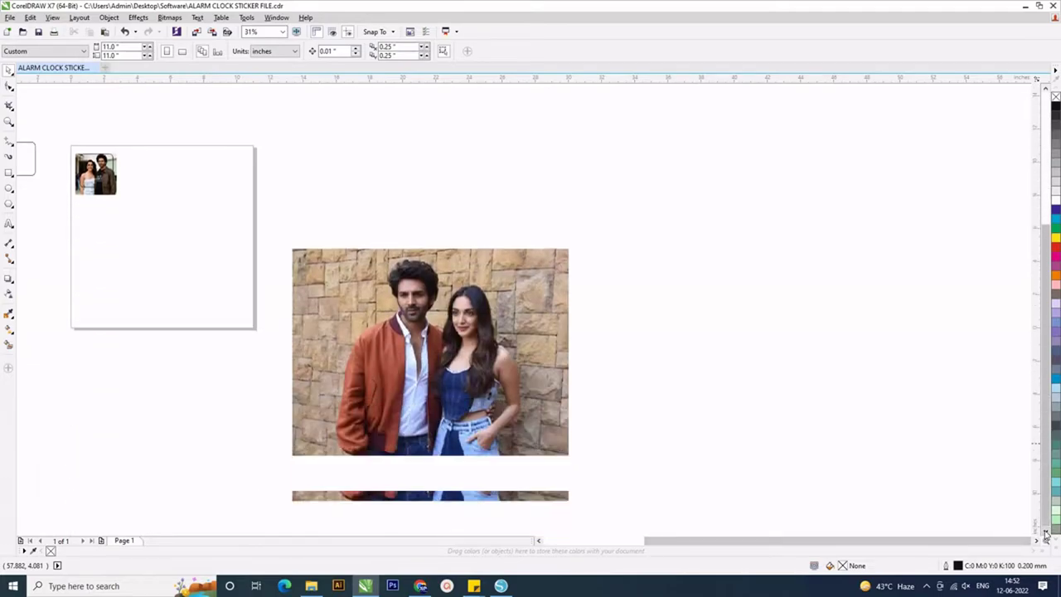
{"action": "left_click_drag", "start_coordinate": [642, 544], "coordinate": [605, 436]}
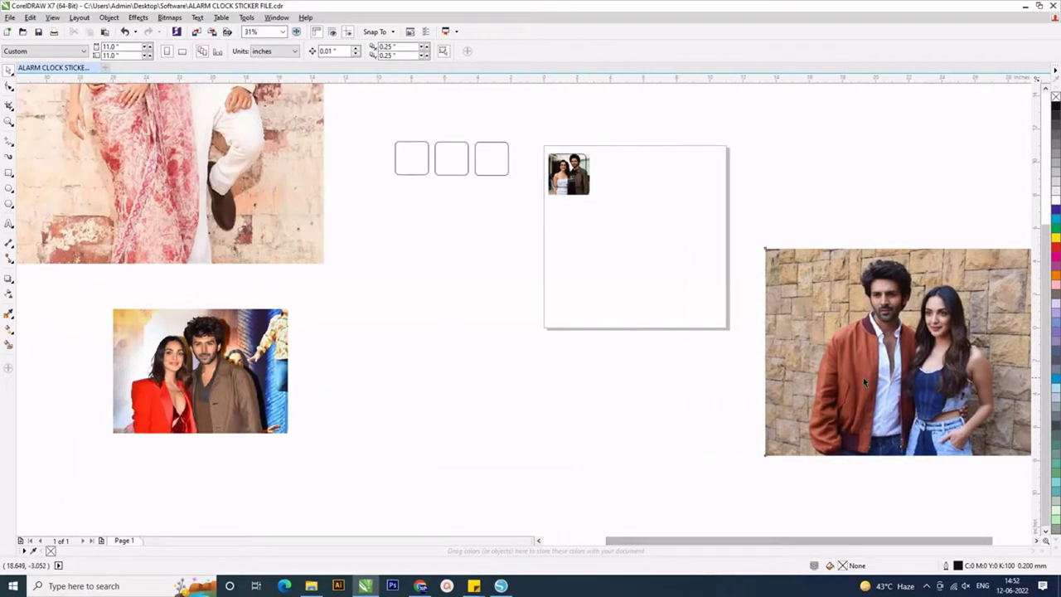
{"action": "left_click_drag", "start_coordinate": [863, 377], "coordinate": [581, 423]}
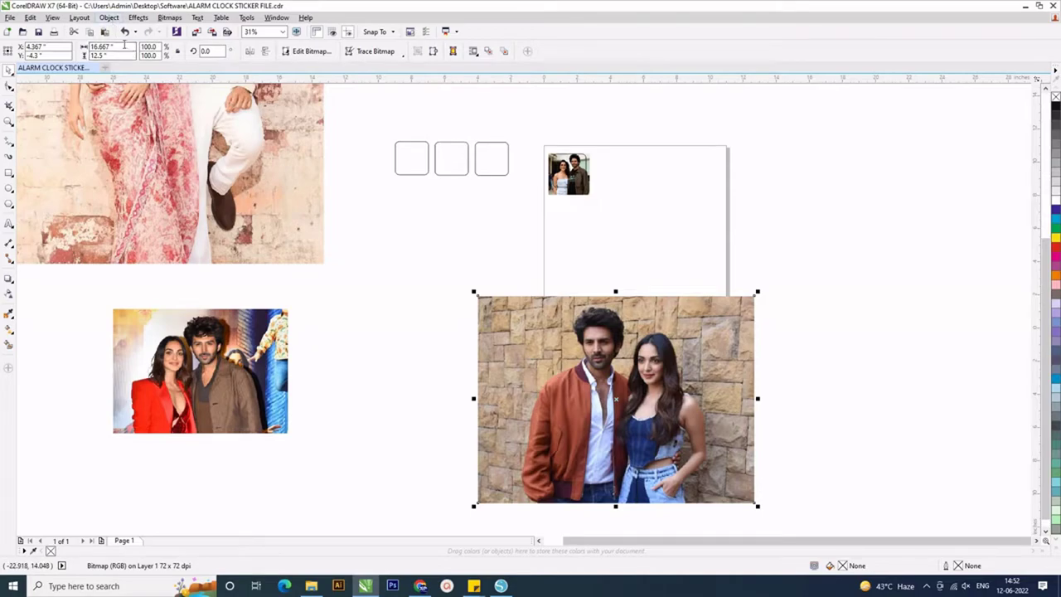
{"action": "type", "text": "2"}
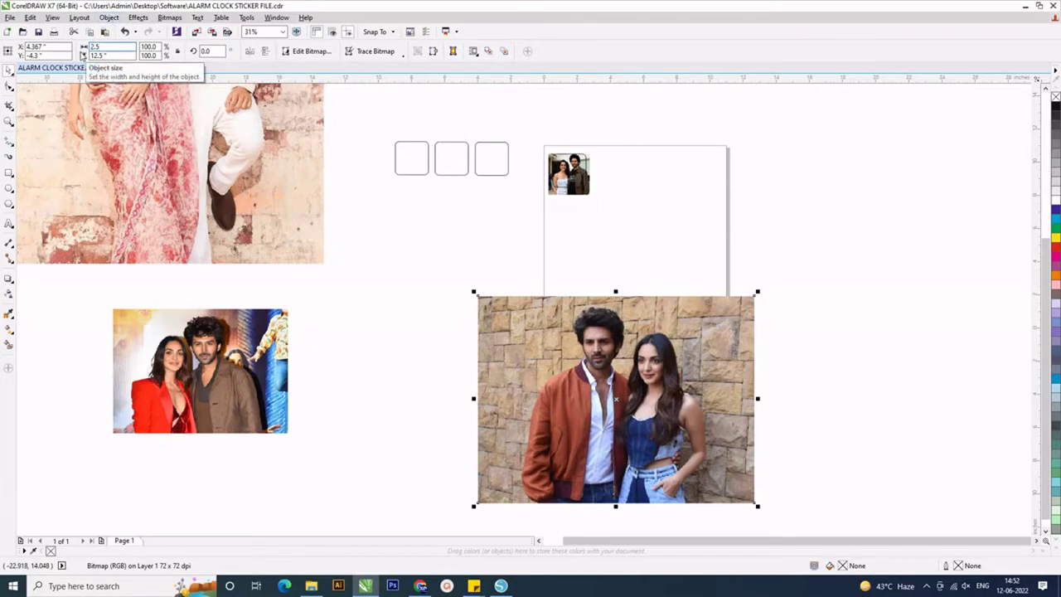
{"action": "type", "text": ".5"}
{"action": "key", "text": "Return"}
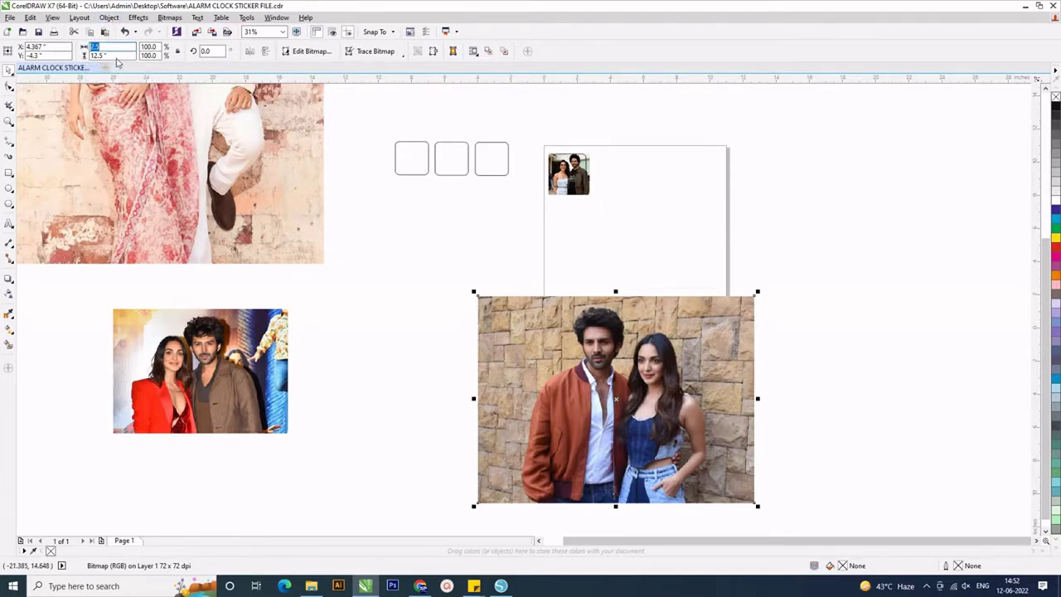
{"action": "key", "text": "Return"}
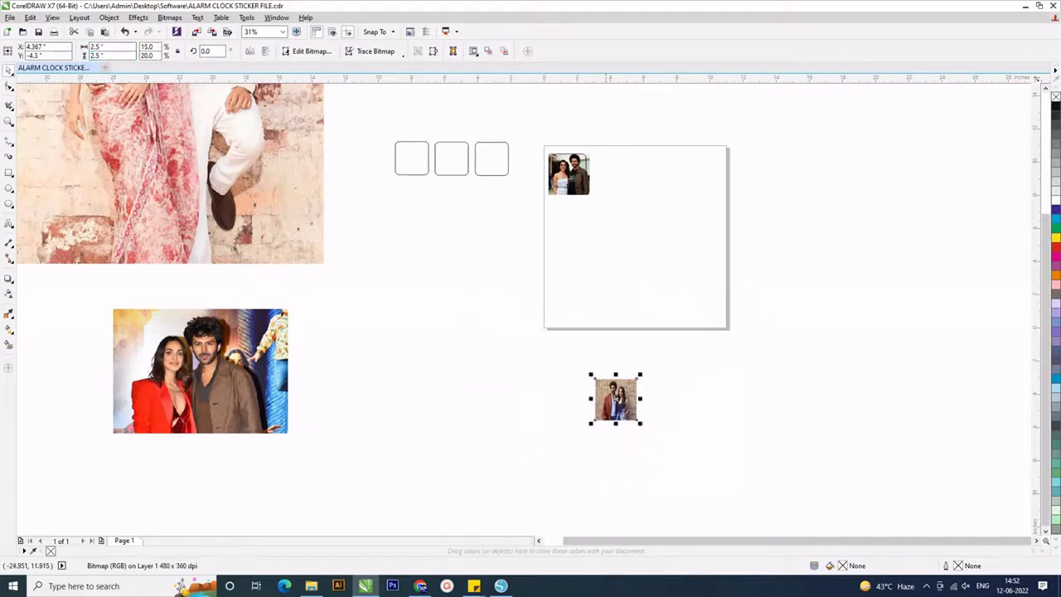
Place the stone-wall photo beside the first sticker on the page and lay the nearest rounded square over it.
{"action": "left_click_drag", "start_coordinate": [616, 399], "coordinate": [628, 172]}
{"action": "left_click_drag", "start_coordinate": [476, 165], "coordinate": [619, 160]}
{"action": "key", "text": "Escape"}
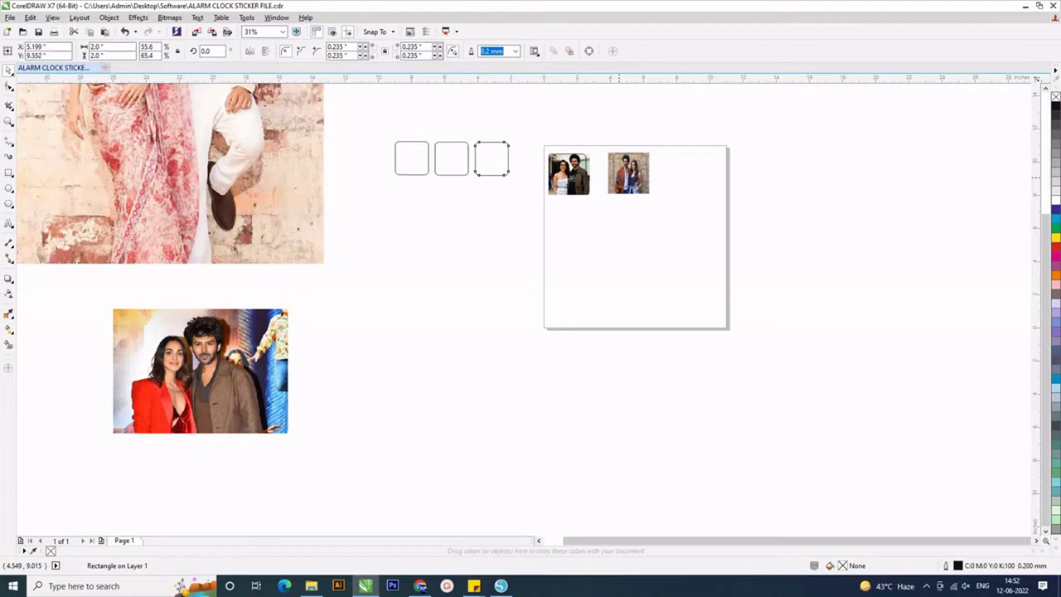
{"action": "left_click", "coordinate": [347, 273]}
Move the red-jacket couple photo below the page, size it to 2.5 × 2.5 inches and place a rounded square over it.
{"action": "left_click_drag", "start_coordinate": [223, 400], "coordinate": [605, 389]}
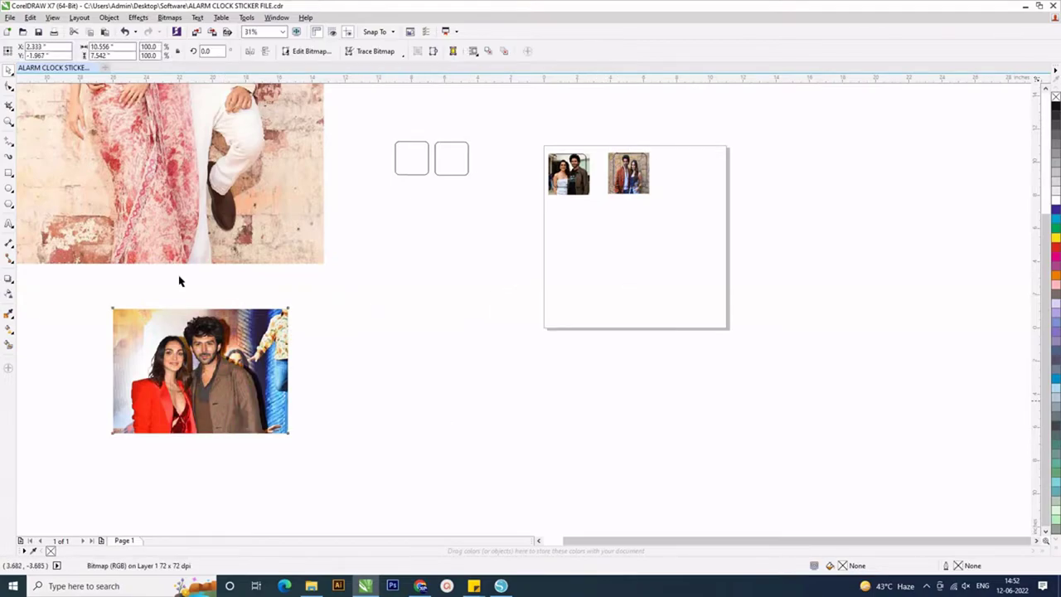
{"action": "left_click_drag", "start_coordinate": [124, 48], "coordinate": [42, 53]}
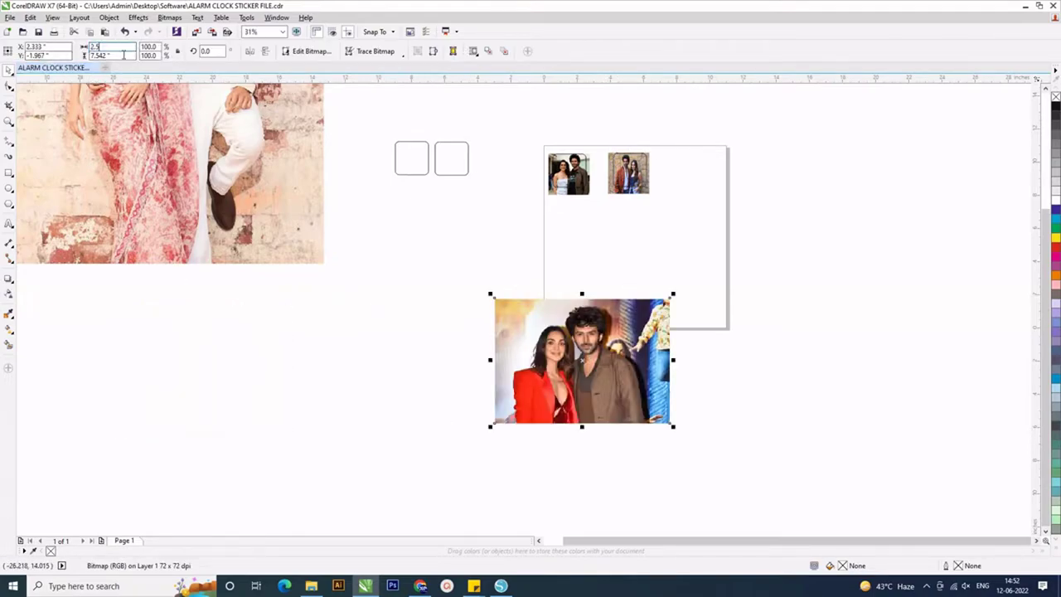
{"action": "type", "text": "2.5"}
{"action": "key", "text": "Return"}
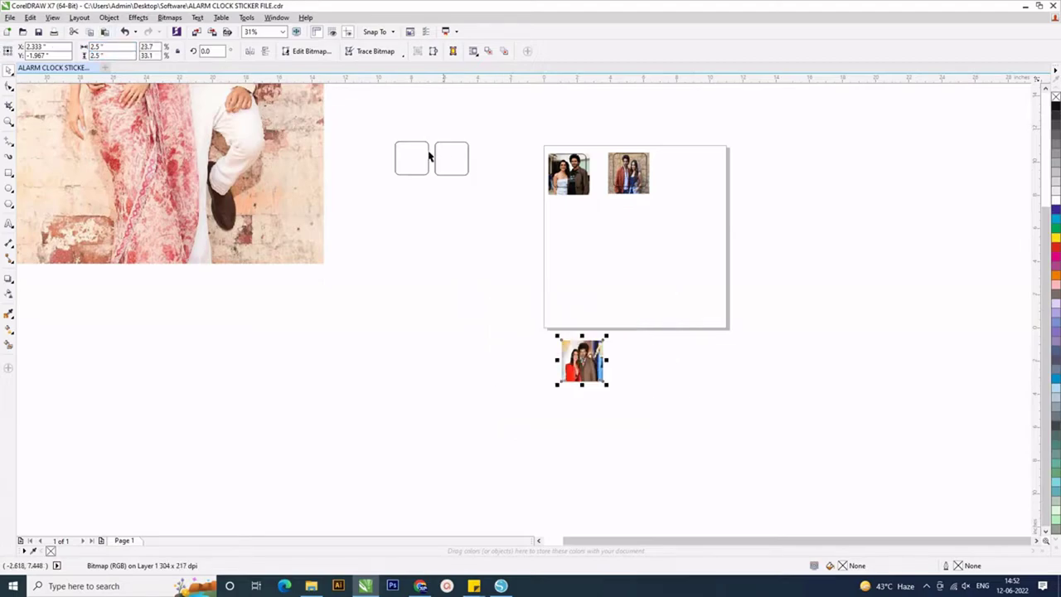
{"action": "left_click_drag", "start_coordinate": [429, 156], "coordinate": [595, 357]}
{"action": "left_click", "coordinate": [367, 158]}
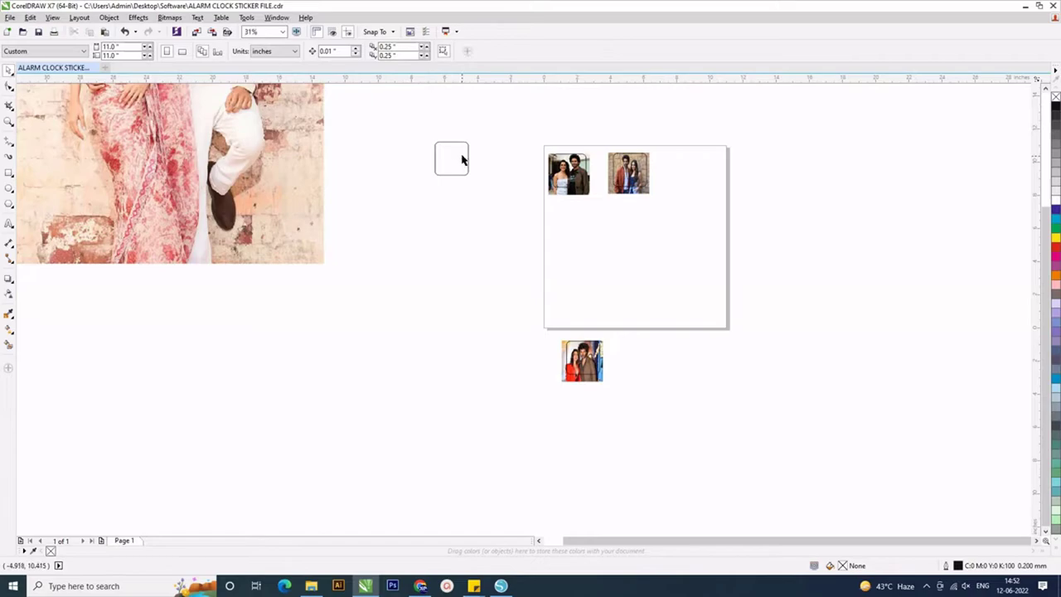
Move the pink-saree couple photo to the empty area beside the page and set its size to 2.5 × 2.5 inches.
{"action": "scroll", "coordinate": [429, 214], "scroll_direction": "down", "scroll_amount": 2}
{"action": "left_click_drag", "start_coordinate": [318, 190], "coordinate": [767, 324]}
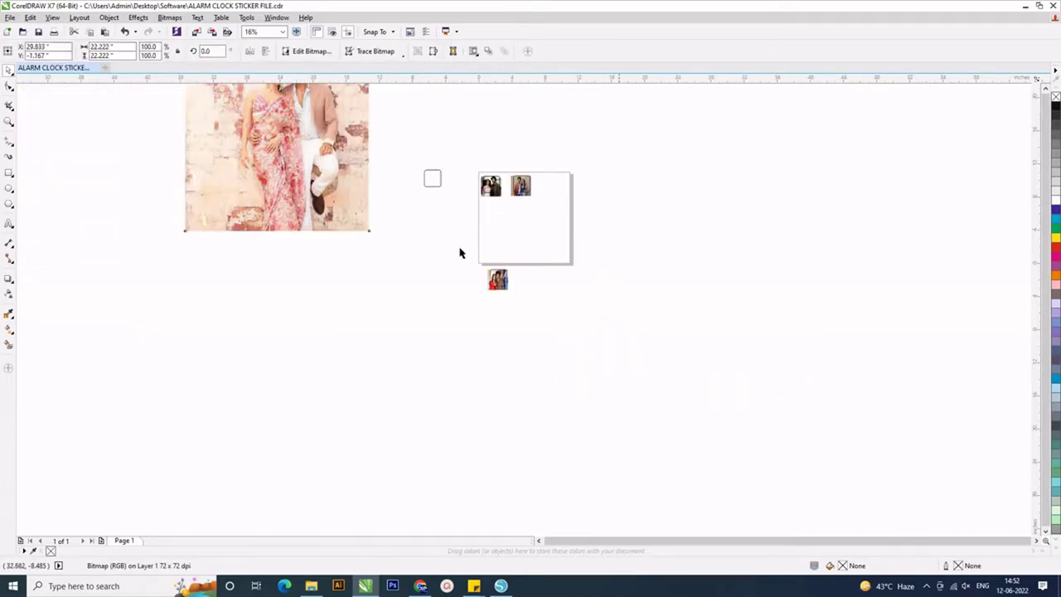
{"action": "left_click", "coordinate": [432, 178]}
{"action": "left_click", "coordinate": [753, 347]}
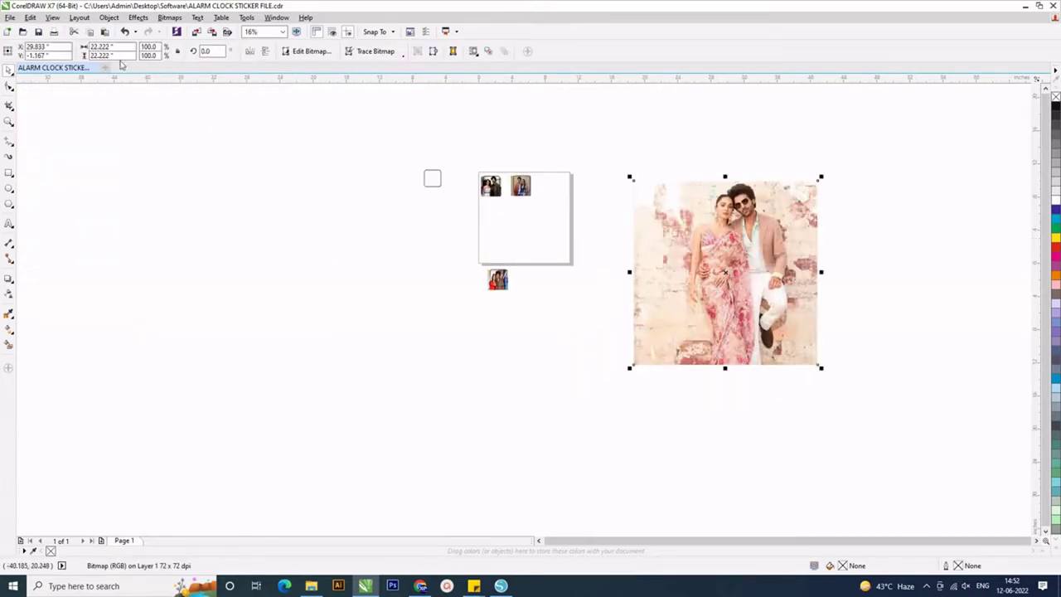
{"action": "type", "text": "2.5"}
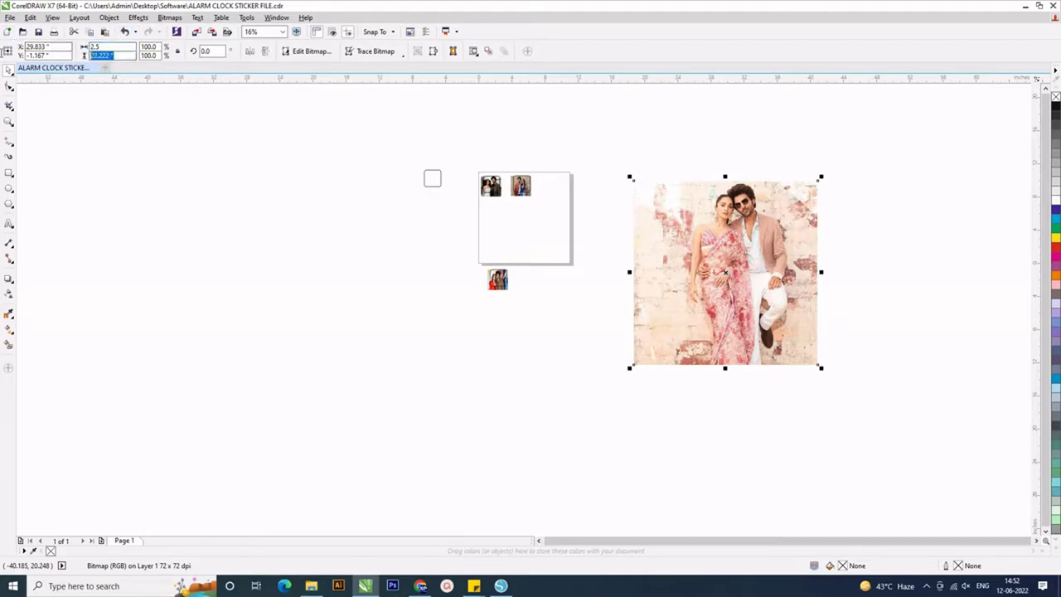
{"action": "key", "text": "Return"}
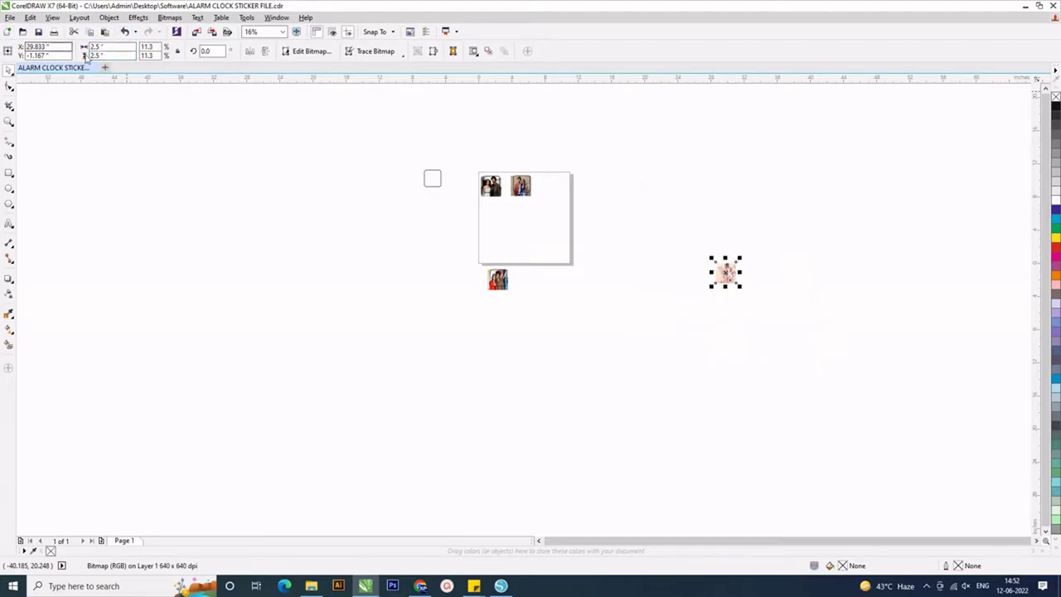
Centre the remaining rounded square and the pink-saree couple photo on the page so that they overlap.
{"action": "left_click", "coordinate": [427, 185]}
{"action": "key", "text": "p"}
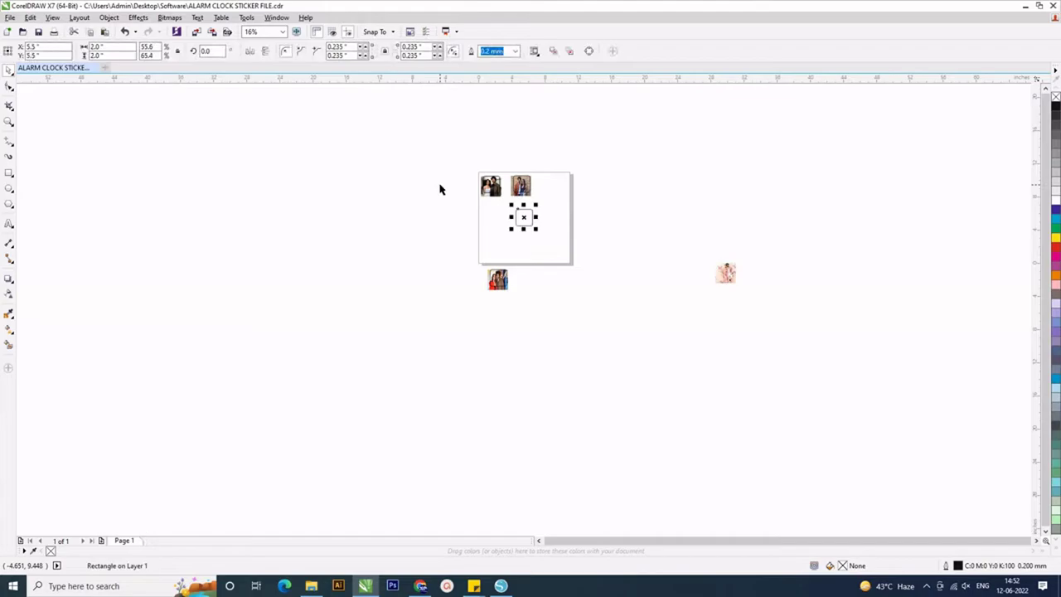
{"action": "left_click", "coordinate": [729, 281]}
{"action": "key", "text": "p"}
{"action": "left_click", "coordinate": [588, 296]}
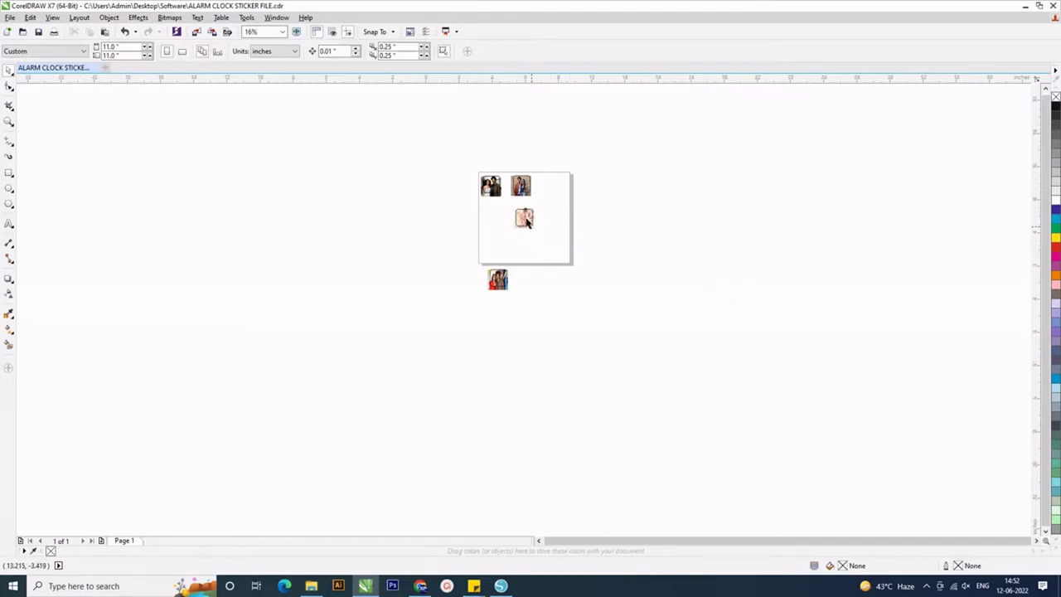
Move the rounded square up over the pink-saree photo so that it frames the couple from their heads down.
{"action": "scroll", "coordinate": [528, 222], "scroll_direction": "up", "scroll_amount": 6}
{"action": "left_click", "coordinate": [520, 220]}
{"action": "left_click_drag", "start_coordinate": [521, 219], "coordinate": [521, 205]}
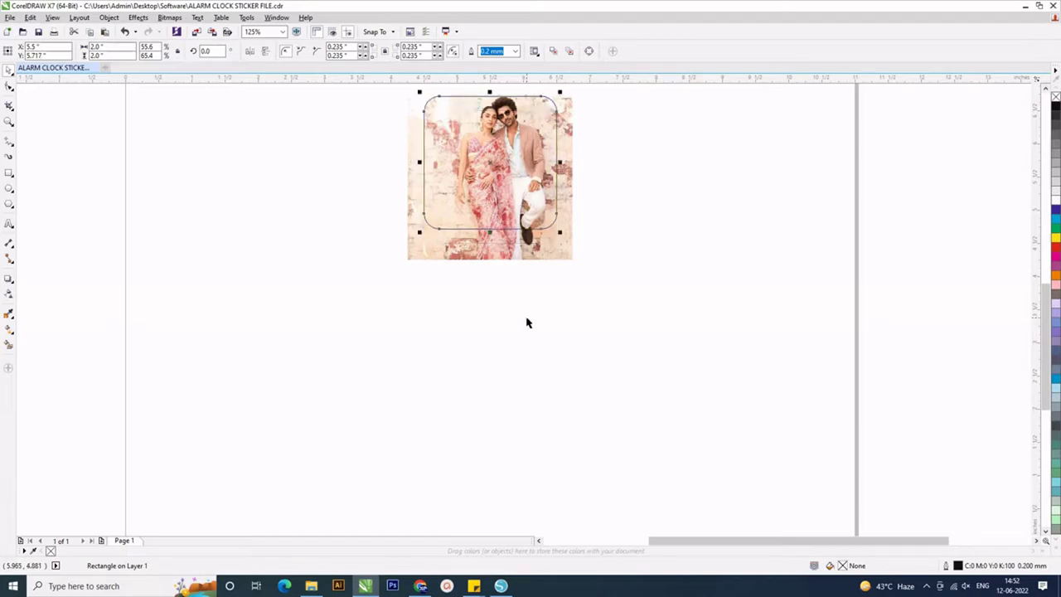
{"action": "left_click", "coordinate": [502, 307]}
{"action": "scroll", "coordinate": [490, 299], "scroll_direction": "down", "scroll_amount": 2}
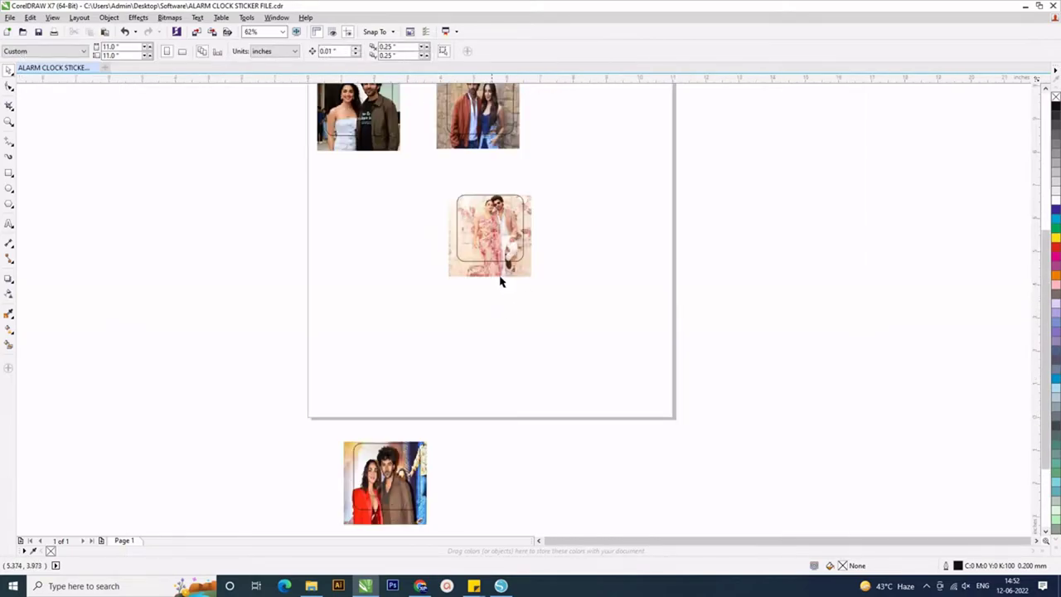
Shift the pink-saree photo slightly upward and move its rounded square sideways to centre the couple inside the outline.
{"action": "left_click", "coordinate": [512, 269]}
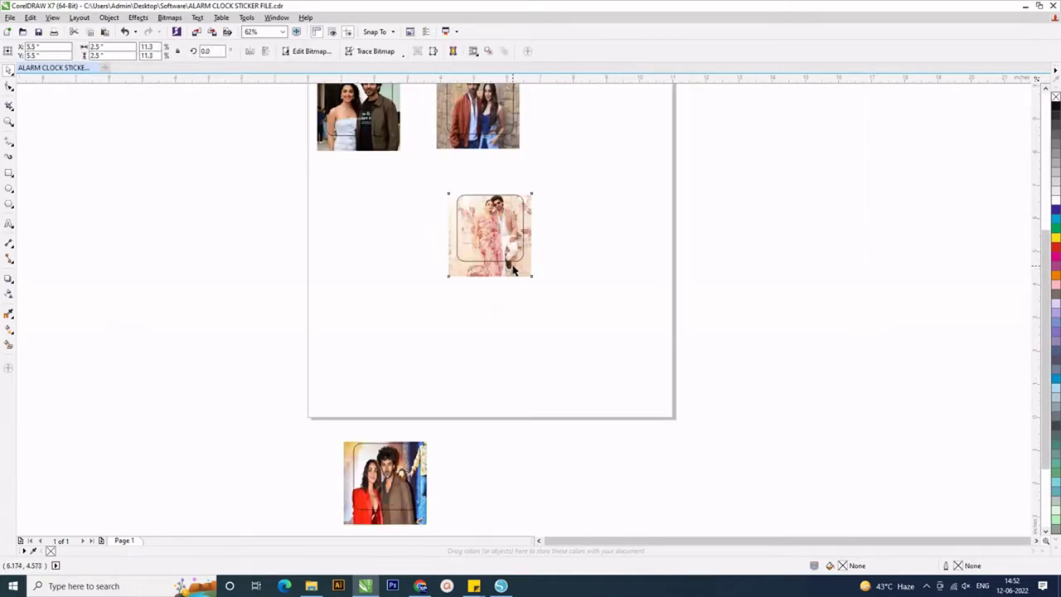
{"action": "left_click_drag", "start_coordinate": [512, 270], "coordinate": [515, 265]}
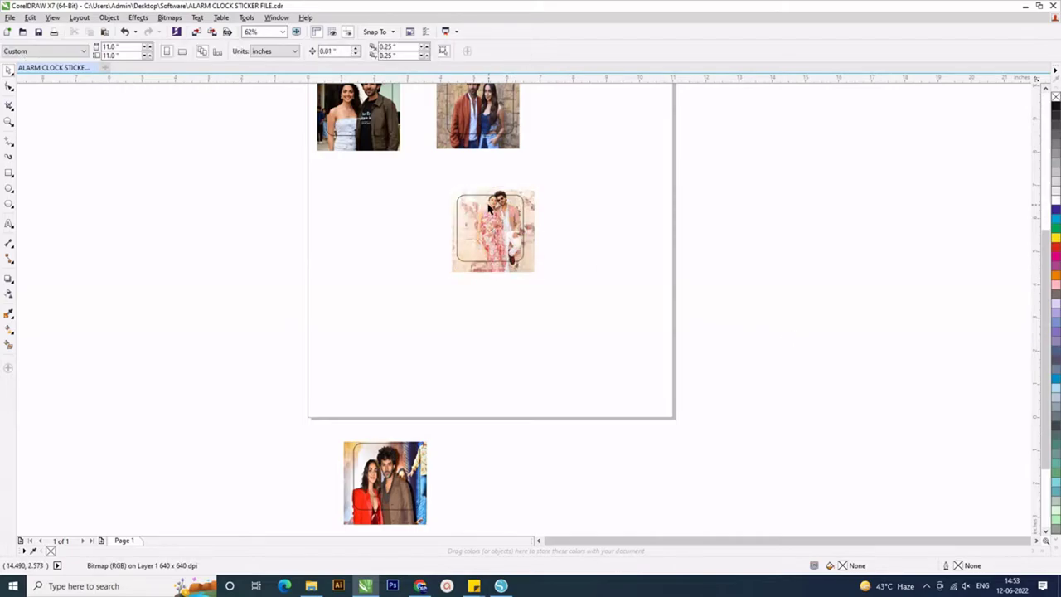
{"action": "scroll", "coordinate": [497, 213], "scroll_direction": "up", "scroll_amount": 2}
{"action": "left_click", "coordinate": [513, 219]}
{"action": "left_click_drag", "start_coordinate": [512, 219], "coordinate": [524, 219]}
{"action": "scroll", "coordinate": [457, 345], "scroll_direction": "down", "scroll_amount": 2}
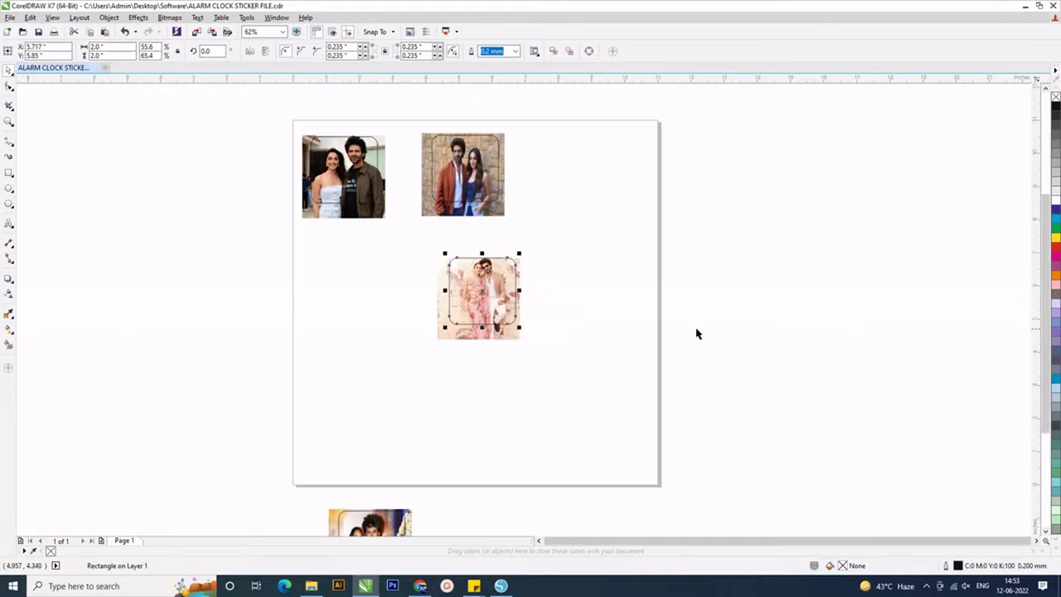
Group the red-jacket couple photo below the page with its rounded square.
{"action": "left_click", "coordinate": [348, 427]}
{"action": "scroll", "coordinate": [388, 492], "scroll_direction": "down", "scroll_amount": 2}
{"action": "scroll", "coordinate": [338, 502], "scroll_direction": "down", "scroll_amount": 3}
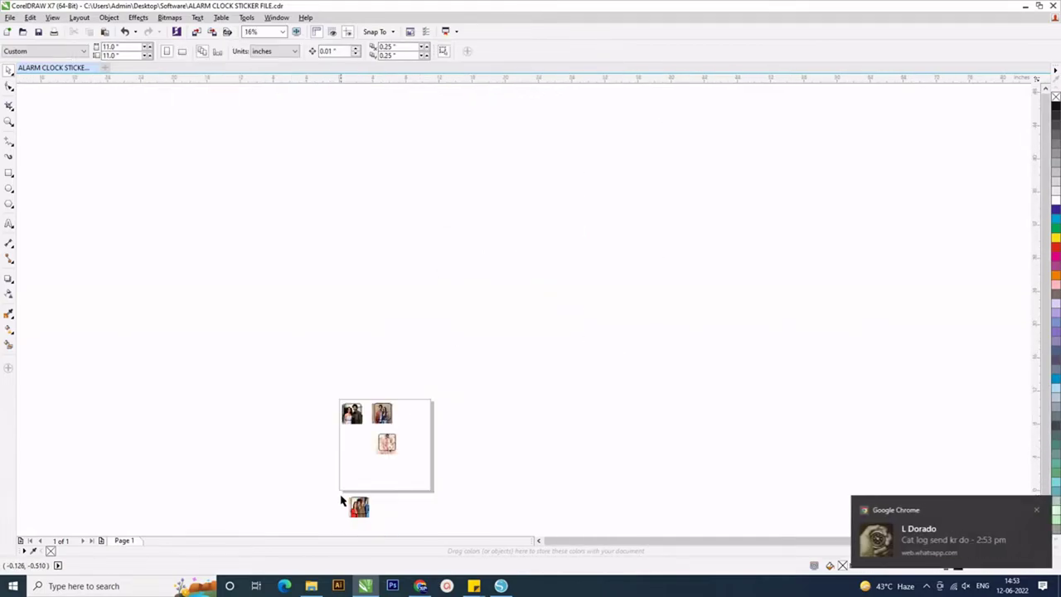
{"action": "left_click_drag", "start_coordinate": [337, 494], "coordinate": [416, 538]}
{"action": "key", "text": "ctrl+g"}
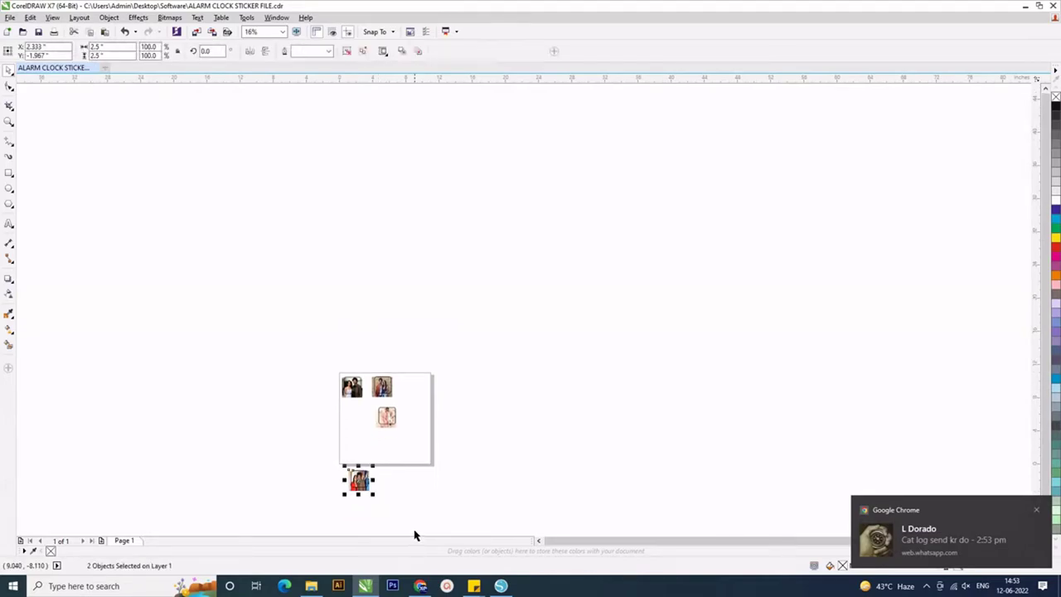
{"action": "key", "text": "p"}
{"action": "scroll", "coordinate": [377, 428], "scroll_direction": "up", "scroll_amount": 2}
{"action": "left_click_drag", "start_coordinate": [398, 400], "coordinate": [279, 429]}
{"action": "key", "text": "ctrl+z"}
{"action": "key", "text": "ctrl+z"}
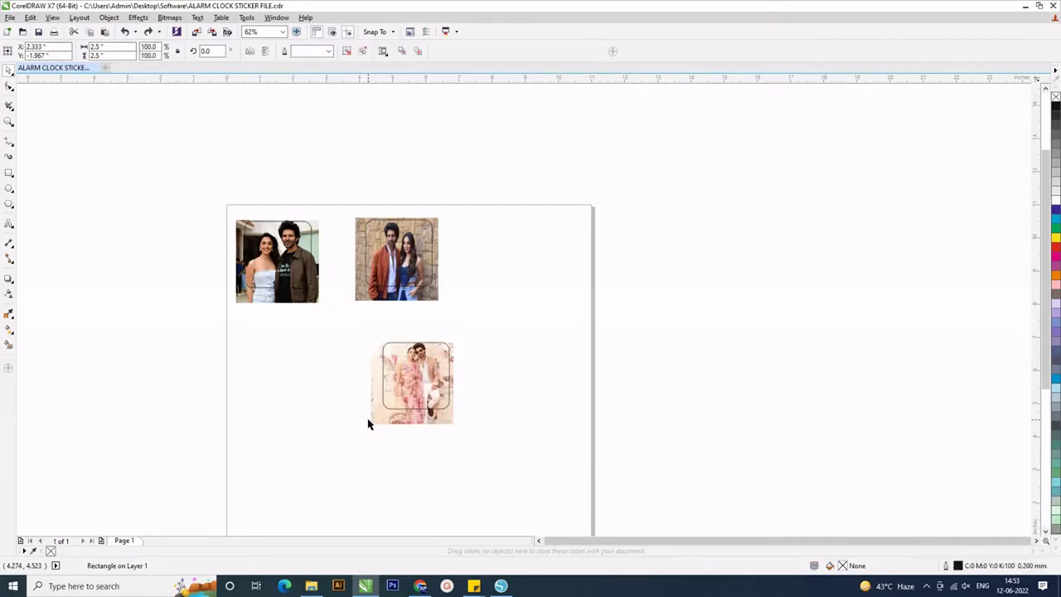
Group the pink-saree couple photo with its rounded square.
{"action": "left_click_drag", "start_coordinate": [349, 347], "coordinate": [476, 464]}
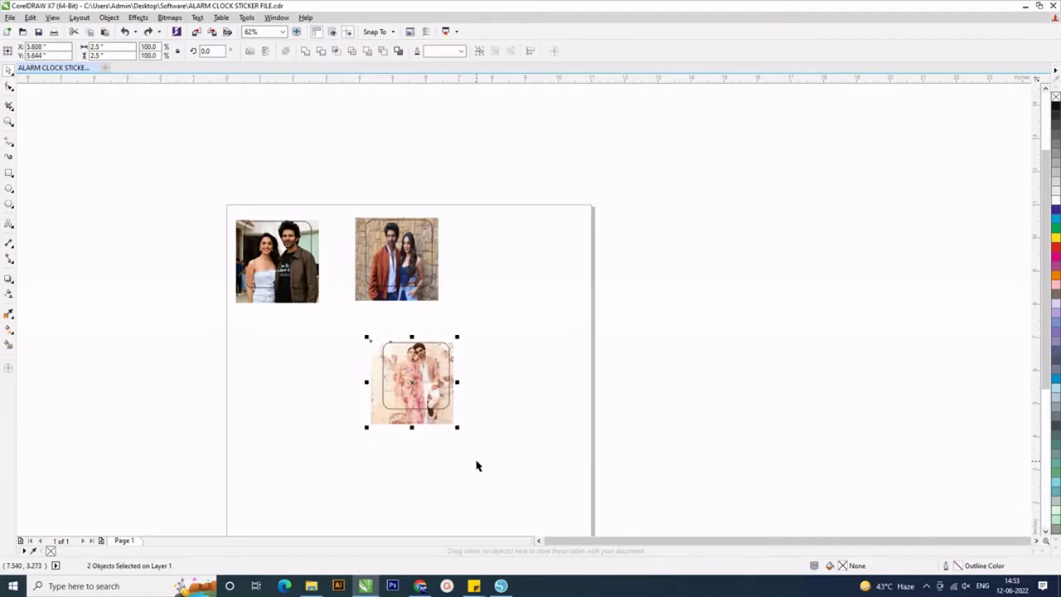
{"action": "scroll", "coordinate": [432, 458], "scroll_direction": "down", "scroll_amount": 2}
{"action": "scroll", "coordinate": [431, 458], "scroll_direction": "down", "scroll_amount": 2}
Centre the red-jacket sticker group on the page and move the pink-saree group to its left, below the first sticker.
{"action": "left_click", "coordinate": [414, 485]}
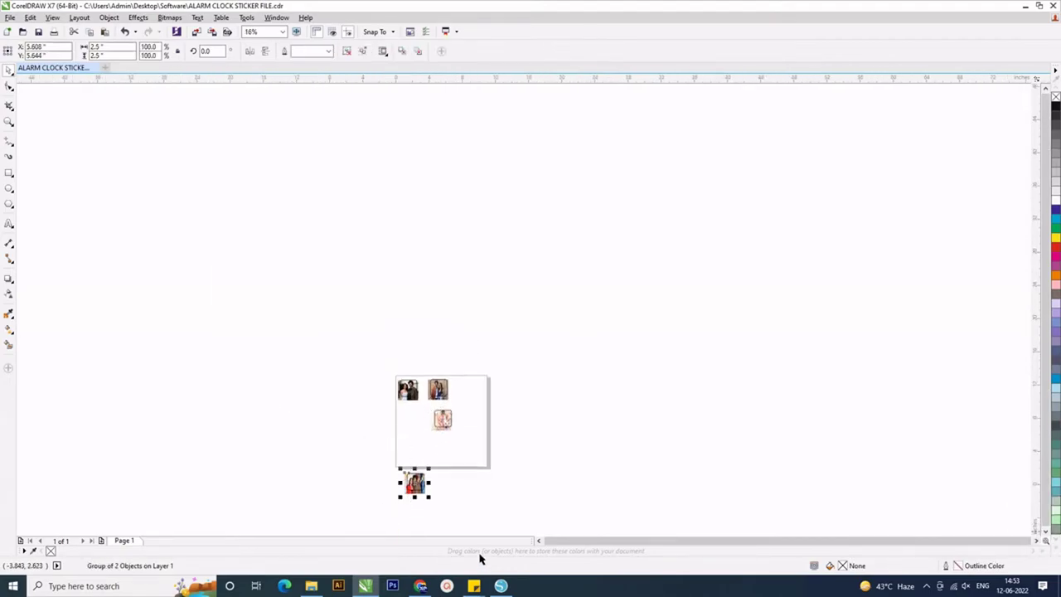
{"action": "key", "text": "p"}
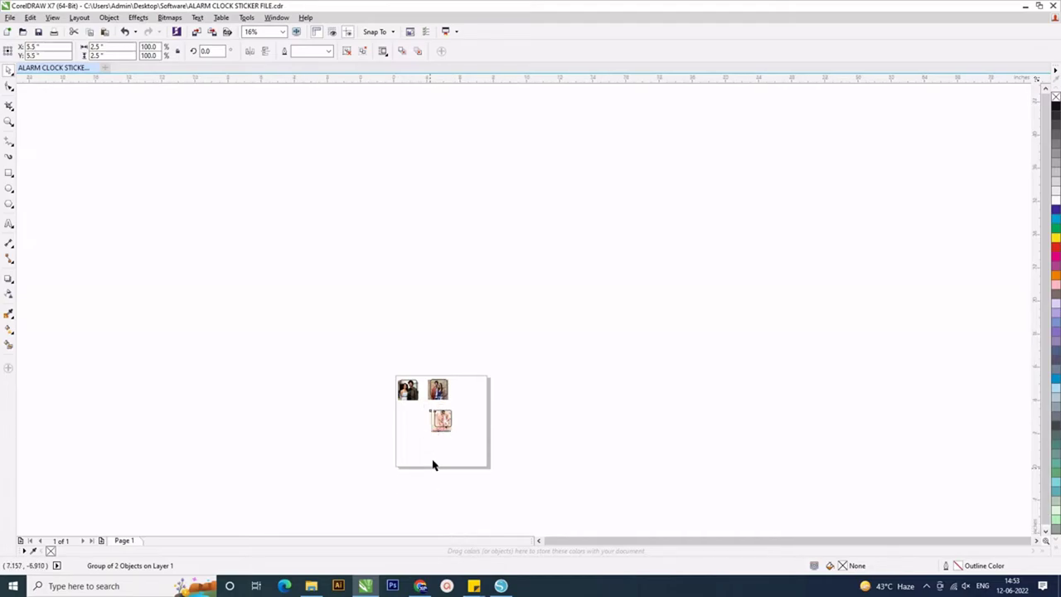
{"action": "scroll", "coordinate": [433, 464], "scroll_direction": "up", "scroll_amount": 4}
{"action": "left_click_drag", "start_coordinate": [443, 315], "coordinate": [332, 301]}
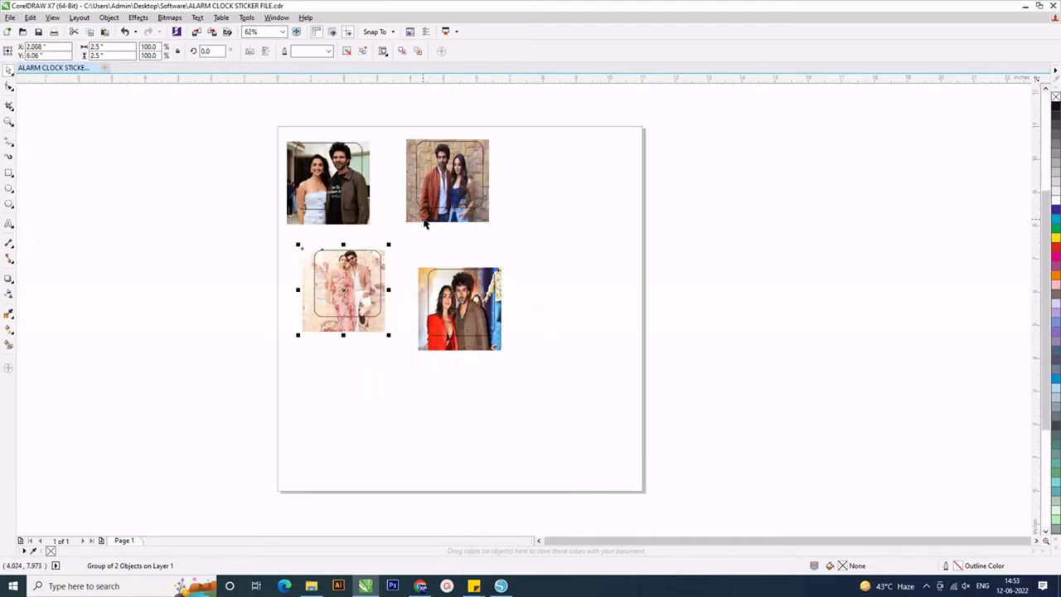
Move the stone-wall couple photo together with its rounded square to the page's upper-right area as one group.
{"action": "left_click_drag", "start_coordinate": [423, 217], "coordinate": [475, 220]}
{"action": "key", "text": "ctrl+z"}
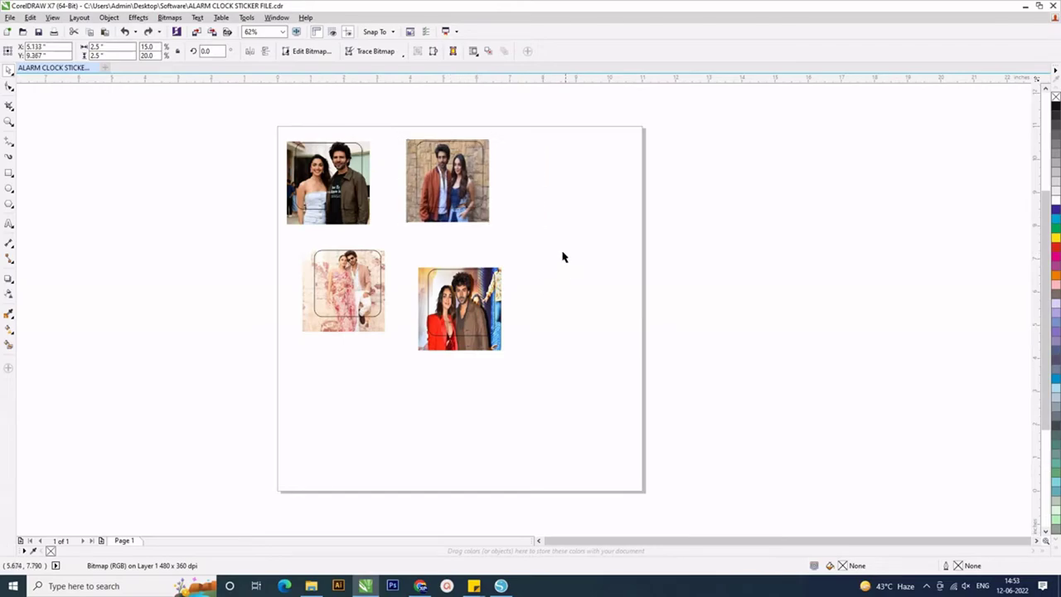
{"action": "left_click_drag", "start_coordinate": [538, 102], "coordinate": [535, 246]}
Move the white-dress couple sticker group from the page's upper-left corner toward the middle of its upper edge.
{"action": "left_click", "coordinate": [358, 200]}
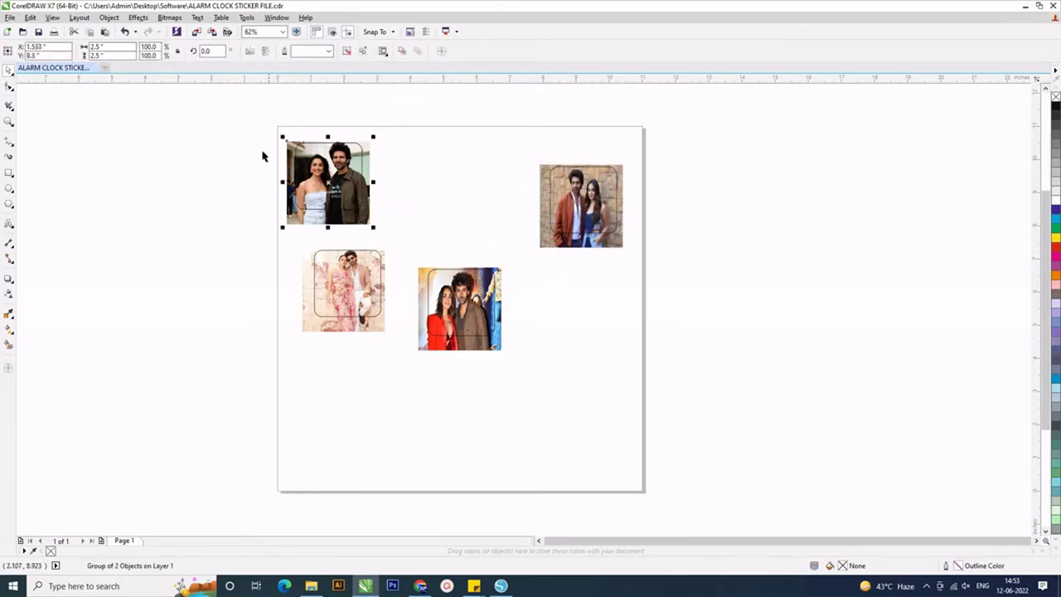
{"action": "left_click_drag", "start_coordinate": [237, 124], "coordinate": [406, 234]}
{"action": "left_click_drag", "start_coordinate": [307, 190], "coordinate": [402, 189]}
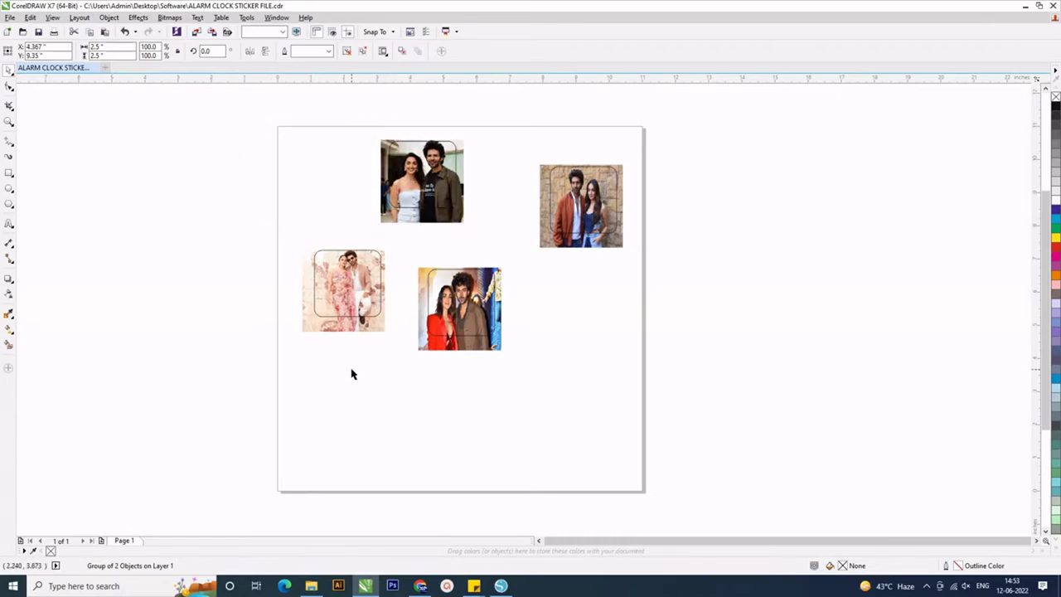
{"action": "left_click", "coordinate": [350, 372]}
Ungroup the white-dress couple sticker to separate the photo from its rounded square.
{"action": "left_click", "coordinate": [395, 222]}
{"action": "right_click", "coordinate": [395, 222]}
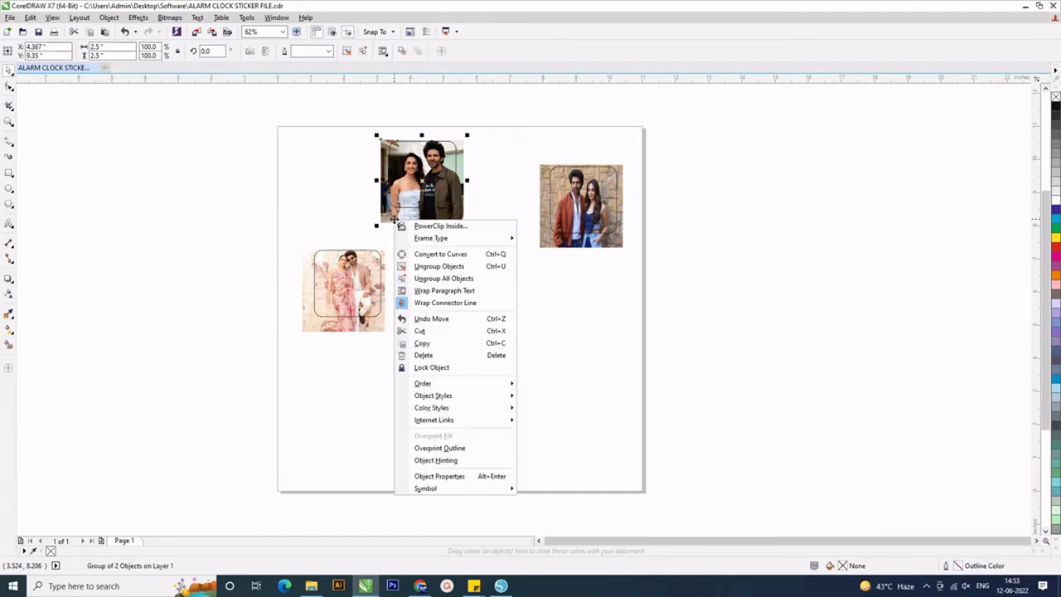
{"action": "left_click", "coordinate": [431, 265]}
PowerClip the white-dress couple photo inside its rounded square.
{"action": "left_click", "coordinate": [426, 214]}
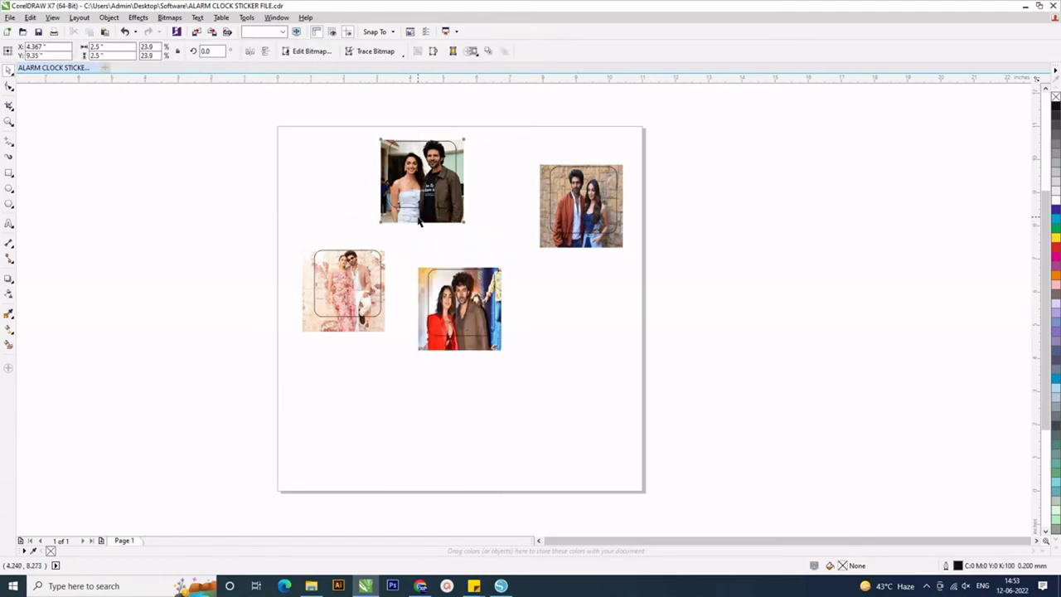
{"action": "left_click", "coordinate": [137, 18]}
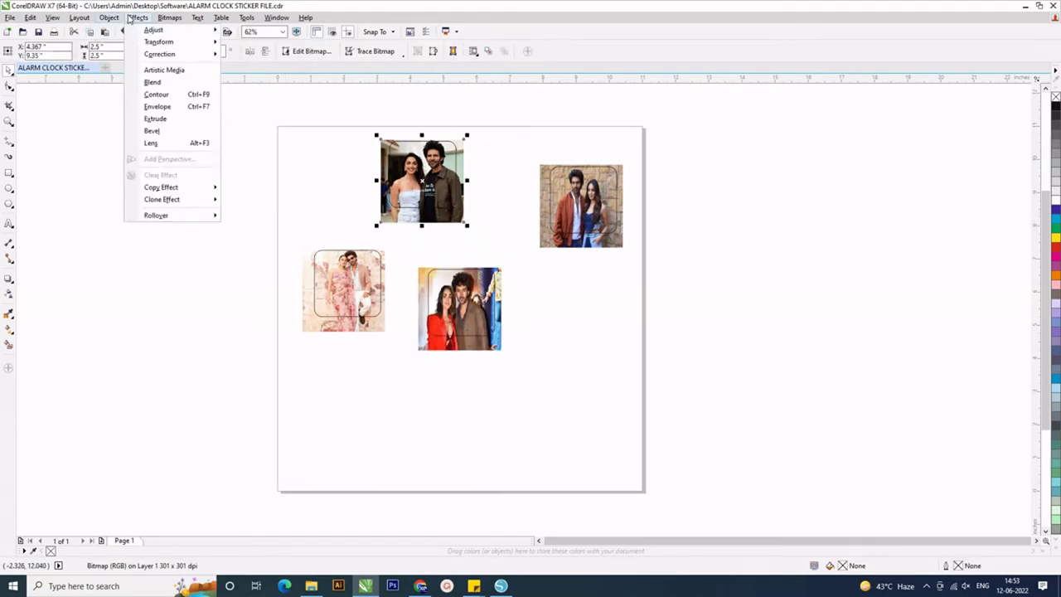
{"action": "mouse_move", "coordinate": [122, 20]}
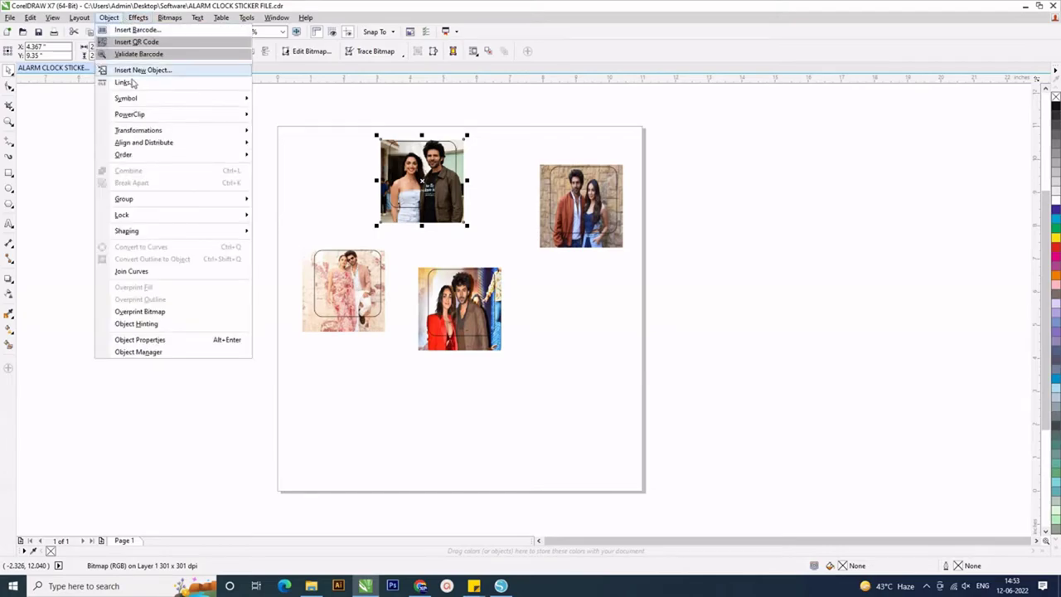
{"action": "mouse_move", "coordinate": [135, 114]}
{"action": "left_click", "coordinate": [302, 116]}
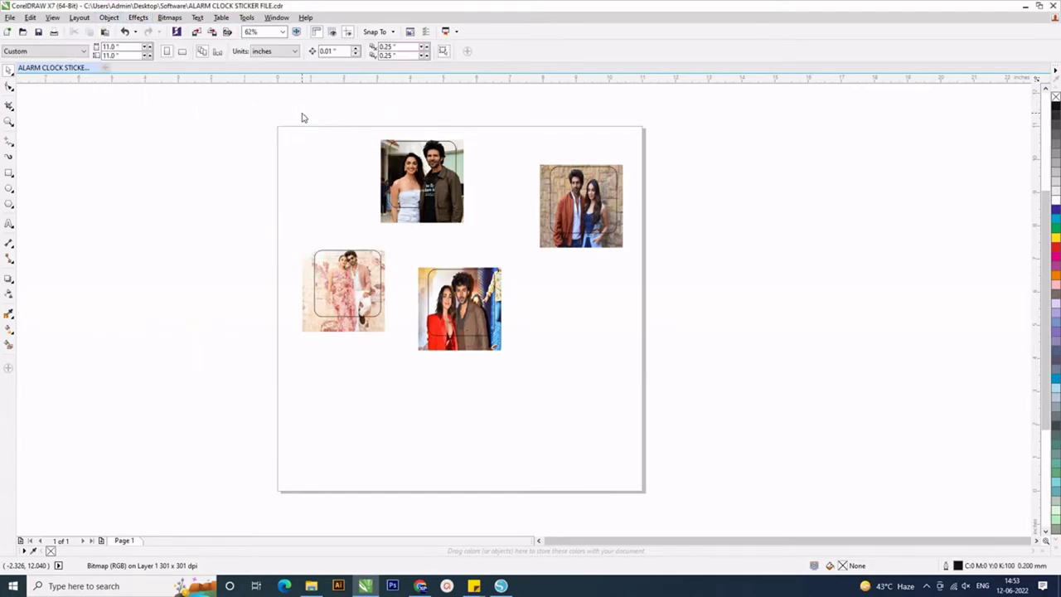
{"action": "left_click", "coordinate": [390, 220]}
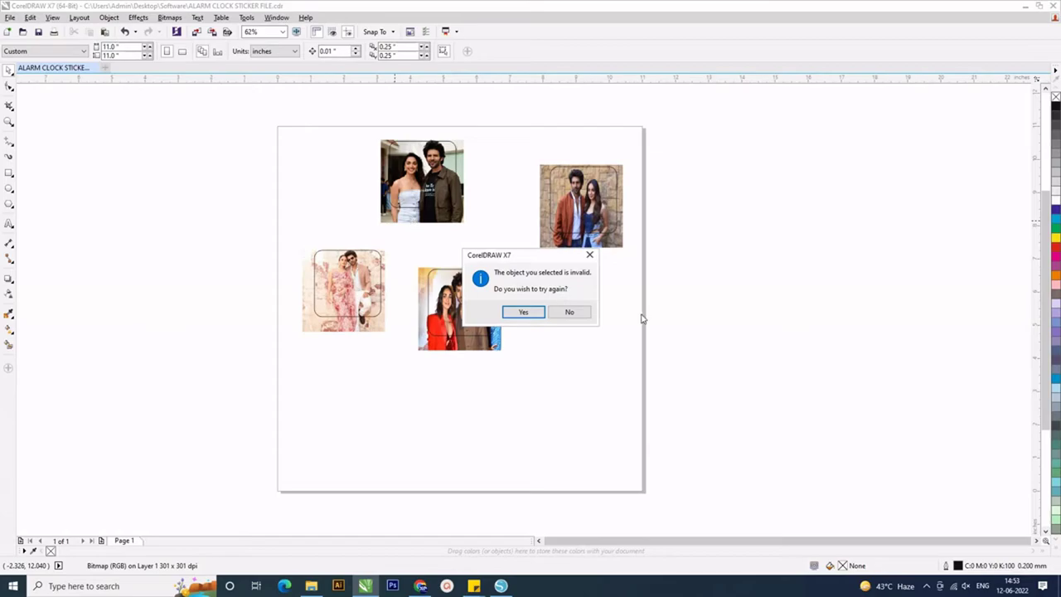
{"action": "left_click", "coordinate": [535, 312]}
{"action": "left_click", "coordinate": [409, 206]}
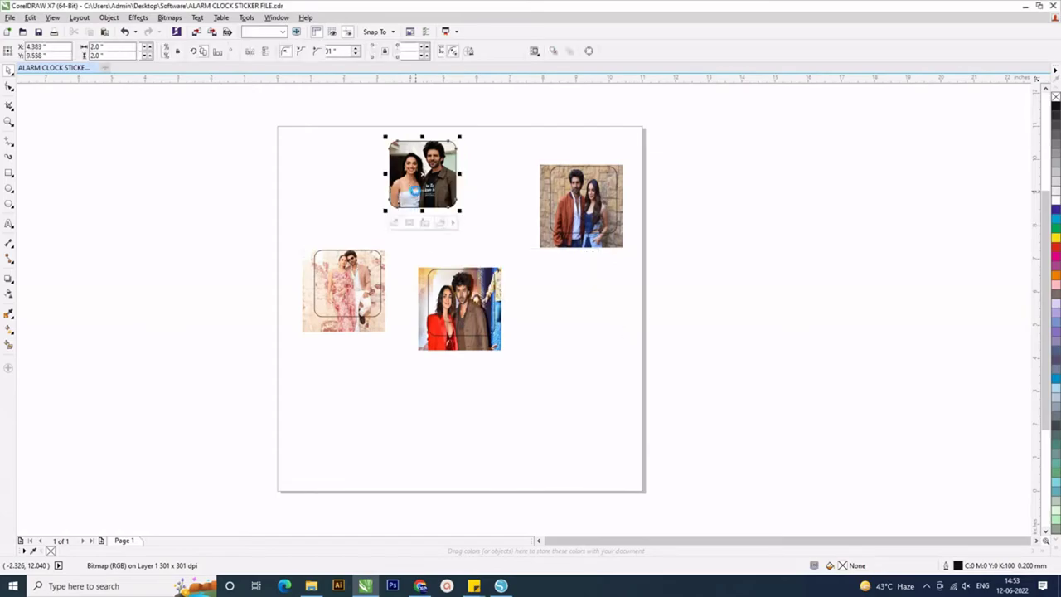
{"action": "left_click", "coordinate": [552, 277]}
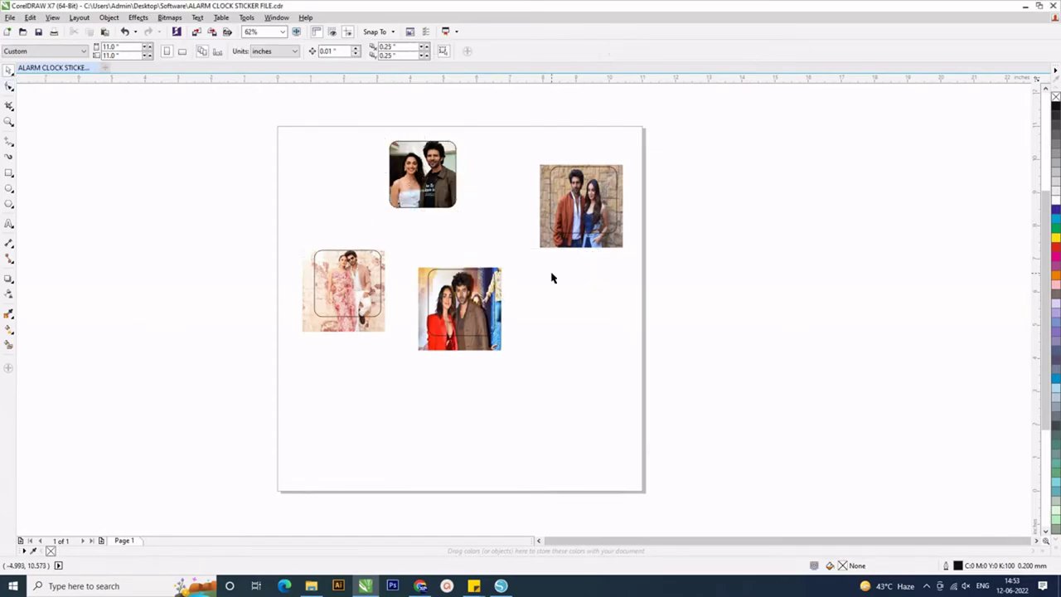
Ungroup the stone-wall couple sticker to separate the photo from its rounded square.
{"action": "left_click", "coordinate": [549, 244]}
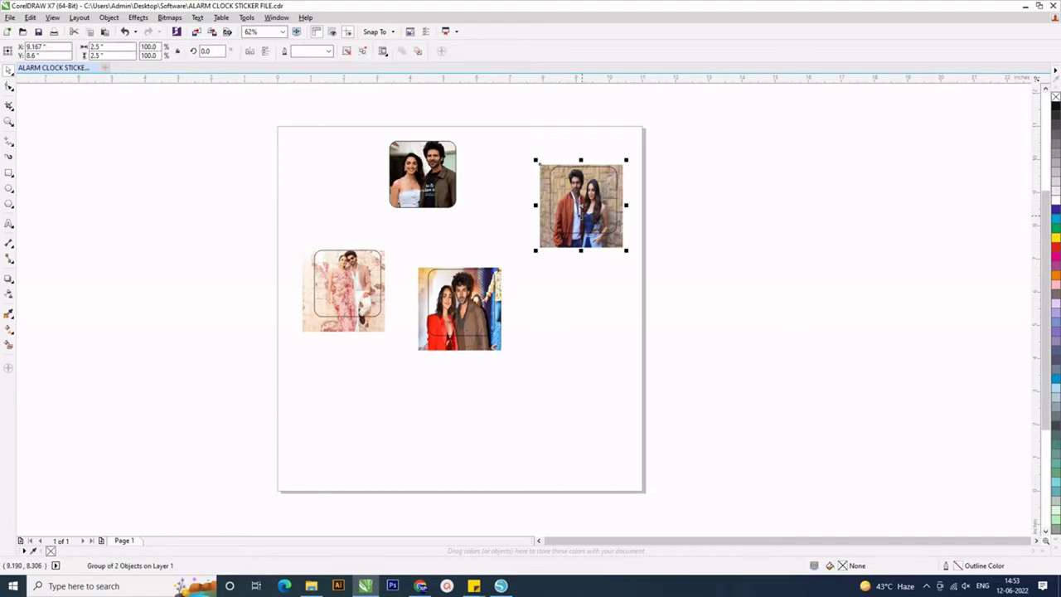
{"action": "right_click", "coordinate": [579, 214]}
{"action": "key", "text": "Escape"}
{"action": "key", "text": "ctrl+u"}
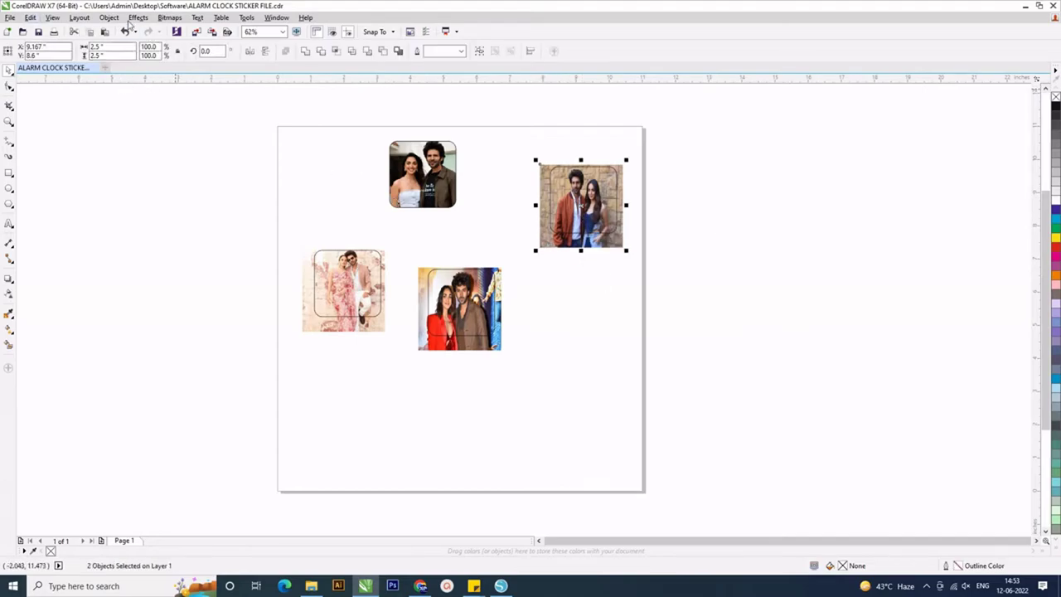
Try to PowerClip the stone-wall couple photo and its rounded square together, picking the sticker as the frame.
{"action": "left_click", "coordinate": [112, 18]}
{"action": "mouse_move", "coordinate": [182, 114]}
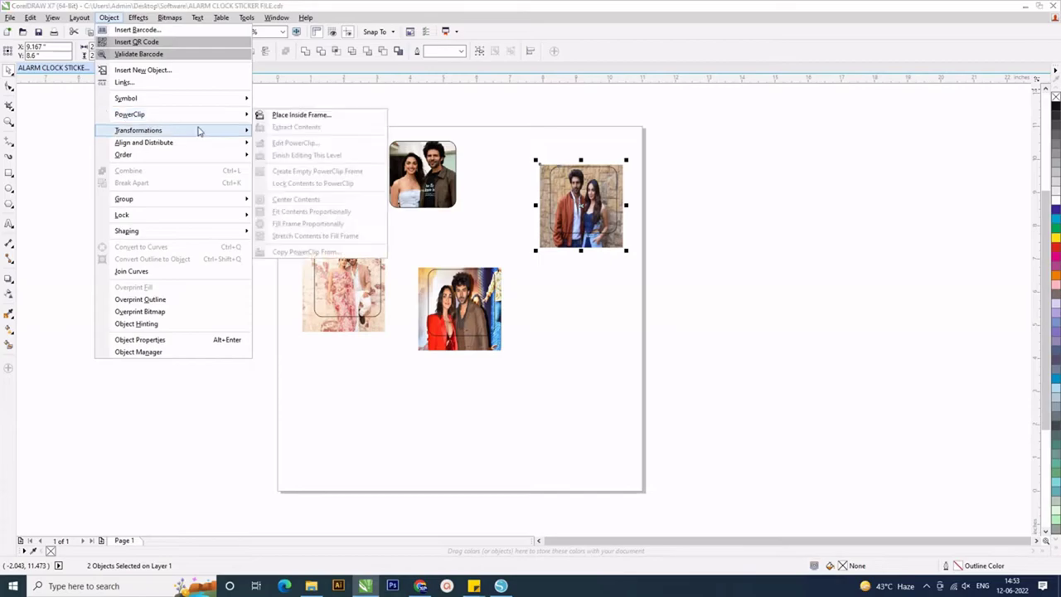
{"action": "left_click", "coordinate": [293, 115]}
{"action": "left_click", "coordinate": [586, 212]}
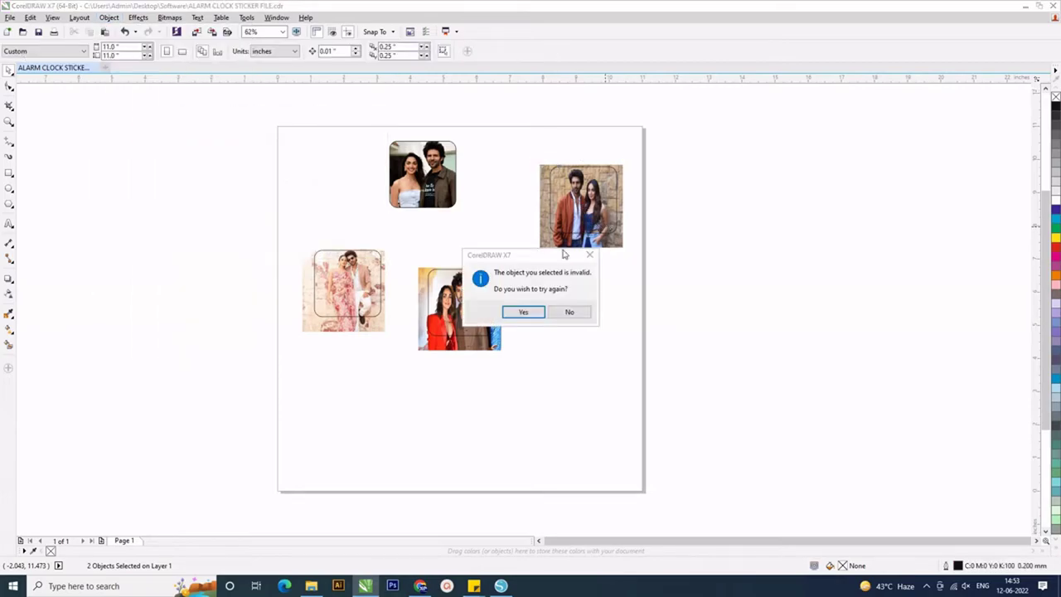
{"action": "left_click", "coordinate": [535, 312]}
{"action": "left_click", "coordinate": [585, 211]}
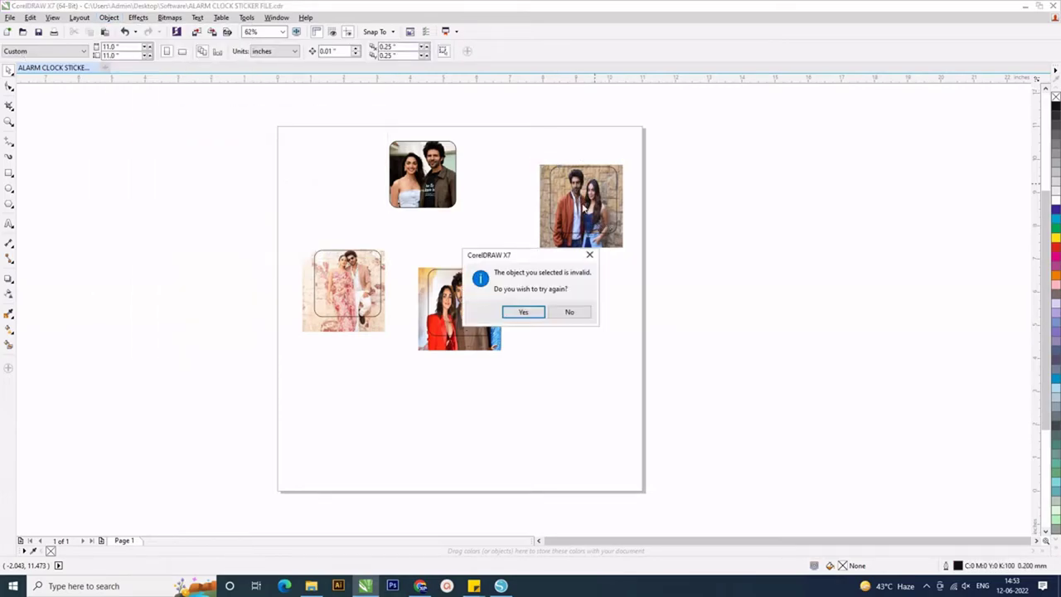
{"action": "left_click", "coordinate": [525, 308]}
{"action": "left_click", "coordinate": [566, 228]}
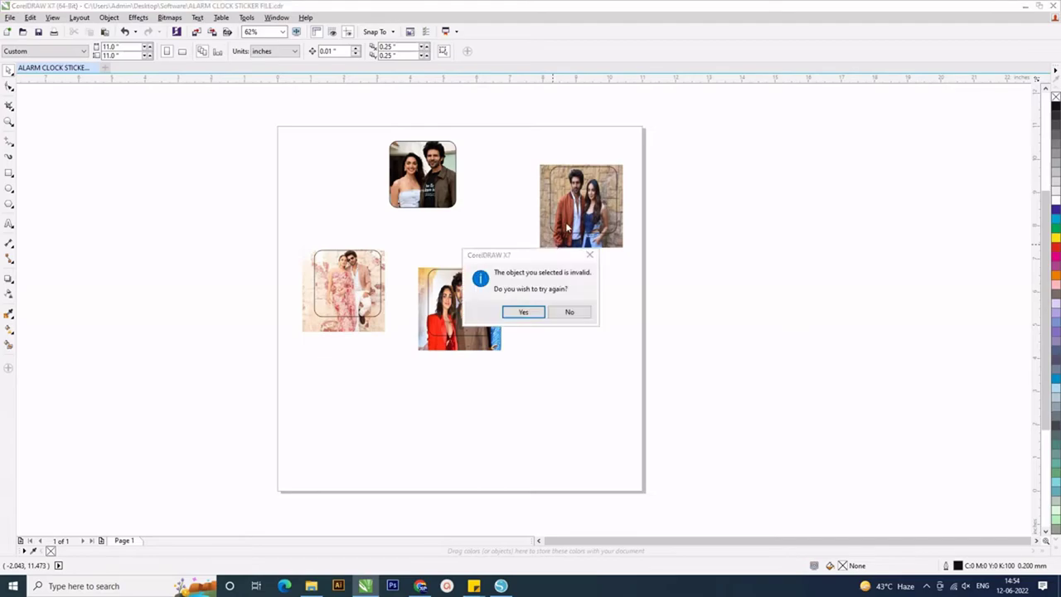
{"action": "left_click", "coordinate": [523, 312]}
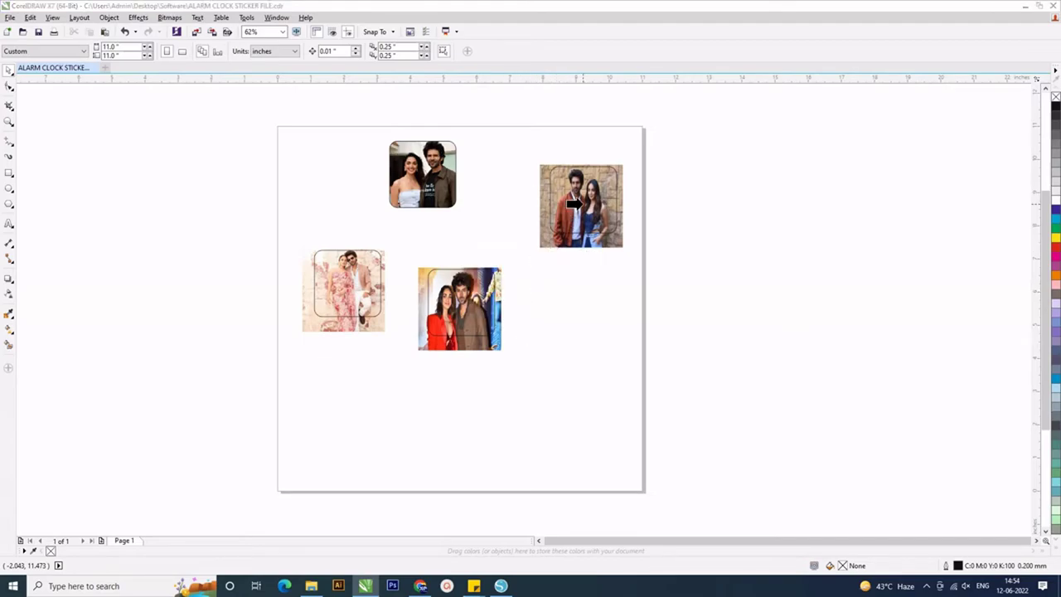
{"action": "left_click", "coordinate": [573, 204]}
{"action": "left_click", "coordinate": [526, 312]}
PowerClip only the stone-wall couple photo inside its rounded square.
{"action": "left_click", "coordinate": [616, 247]}
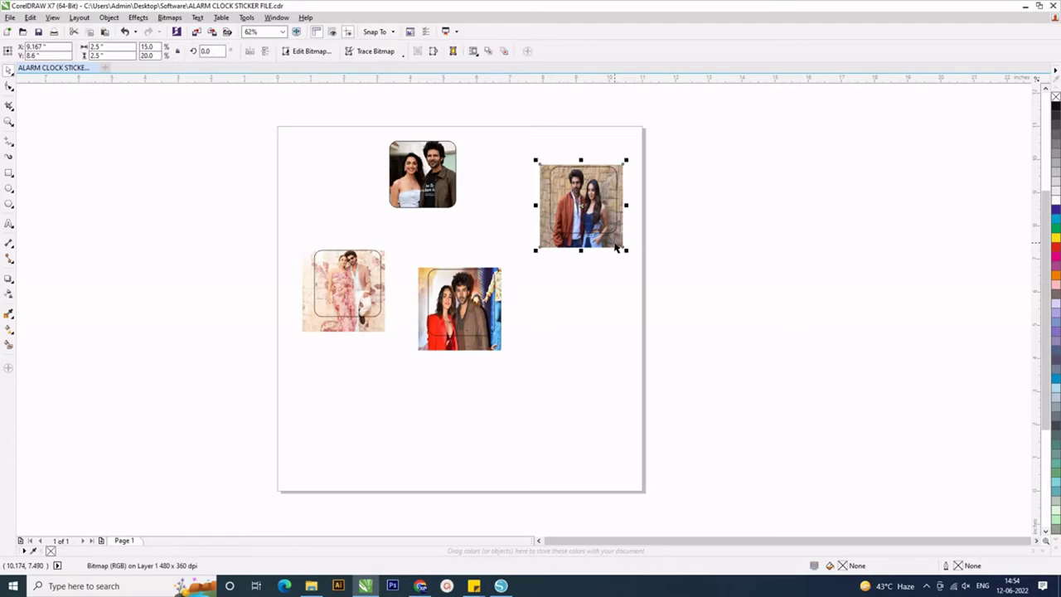
{"action": "left_click", "coordinate": [79, 17]}
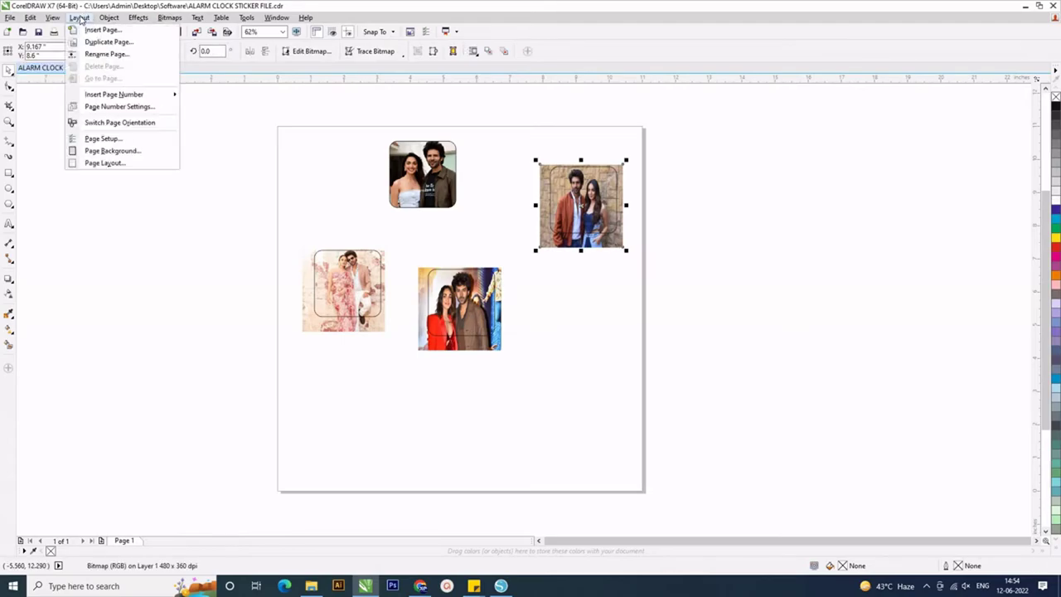
{"action": "mouse_move", "coordinate": [109, 17]}
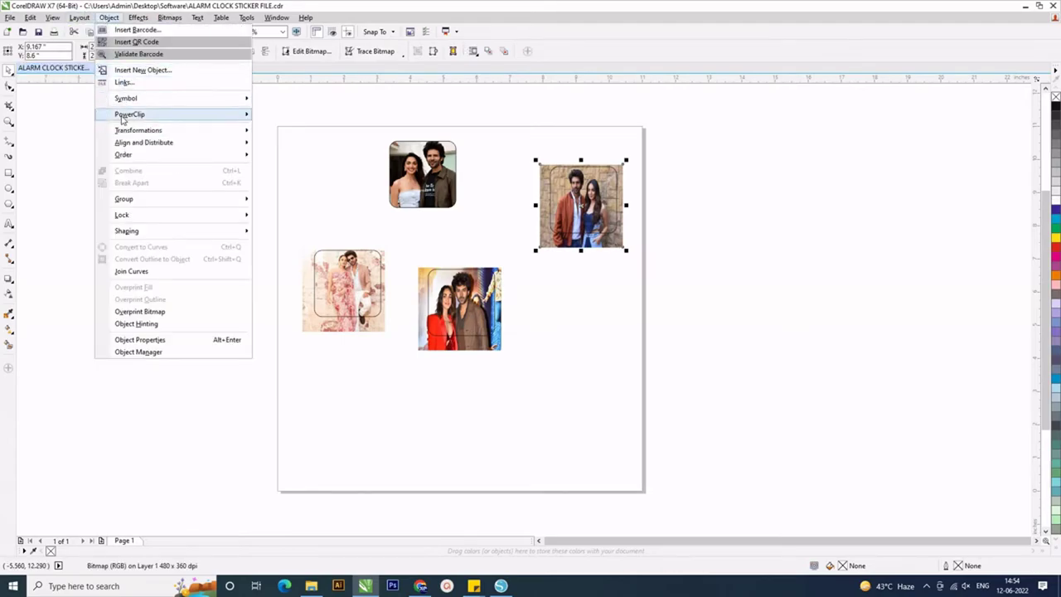
{"action": "mouse_move", "coordinate": [239, 114]}
{"action": "left_click", "coordinate": [282, 116]}
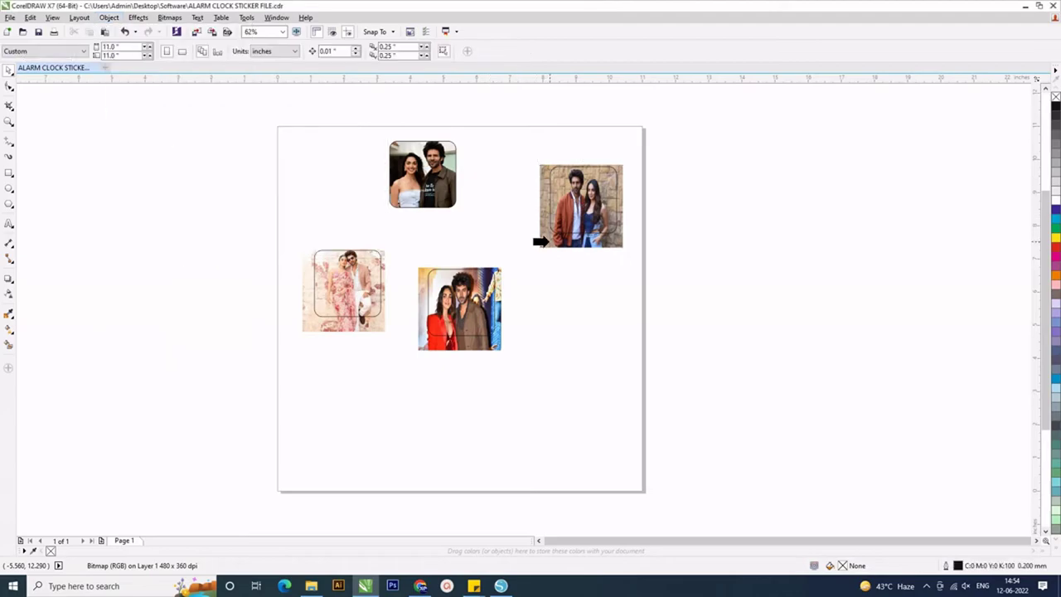
{"action": "left_click", "coordinate": [571, 229]}
{"action": "left_click", "coordinate": [523, 312]}
{"action": "left_click", "coordinate": [581, 236]}
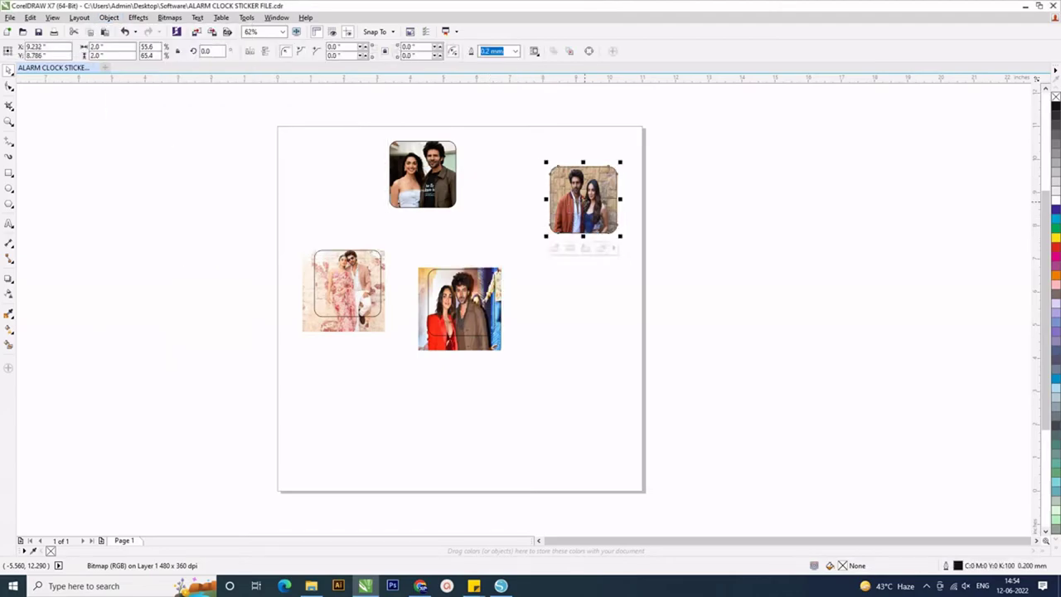
{"action": "left_click", "coordinate": [86, 162]}
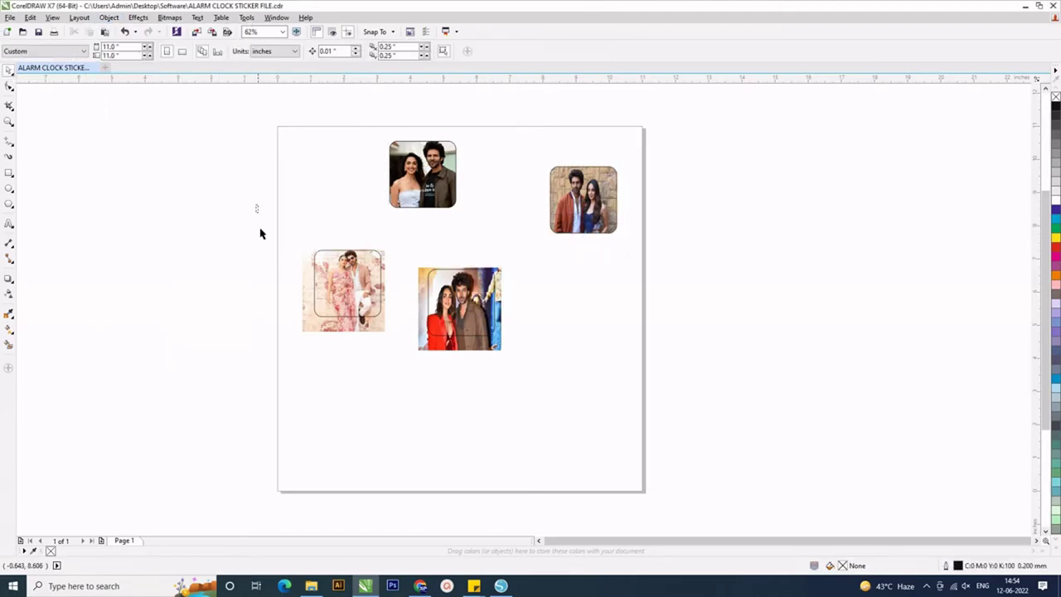
Ungroup the floral-background couple sticker to separate the photo from its rounded square.
{"action": "left_click_drag", "start_coordinate": [257, 207], "coordinate": [498, 383]}
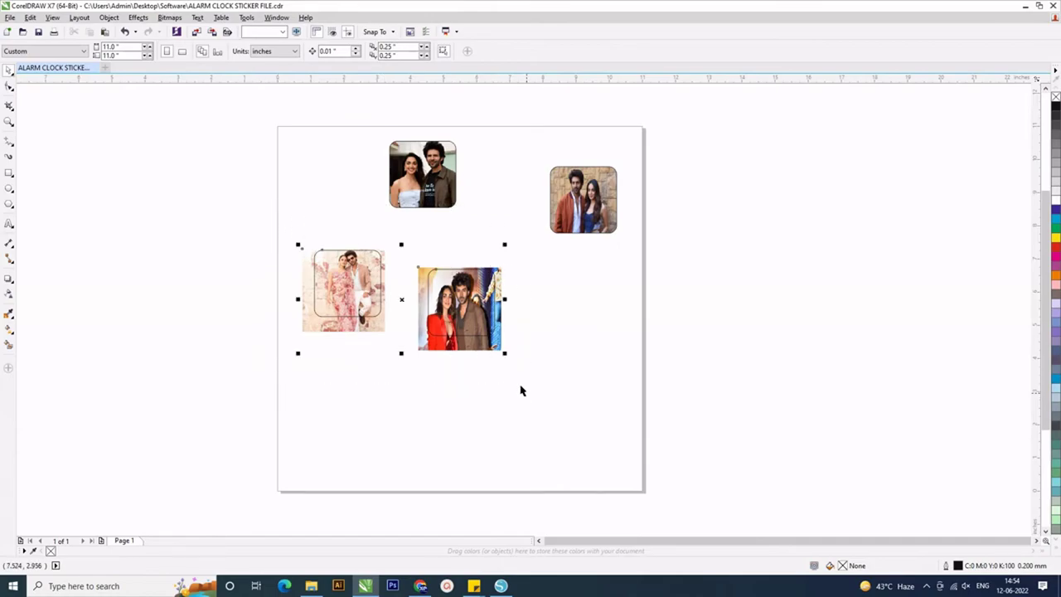
{"action": "right_click", "coordinate": [347, 279]}
{"action": "left_click", "coordinate": [235, 292]}
{"action": "left_click", "coordinate": [322, 312]}
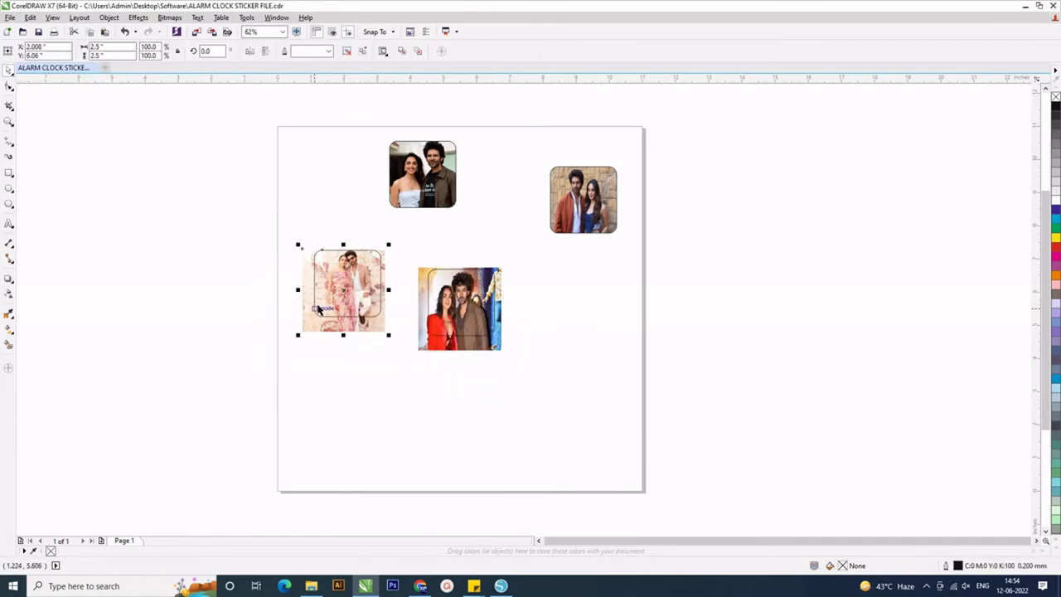
{"action": "right_click", "coordinate": [315, 321]}
{"action": "left_click", "coordinate": [347, 105]}
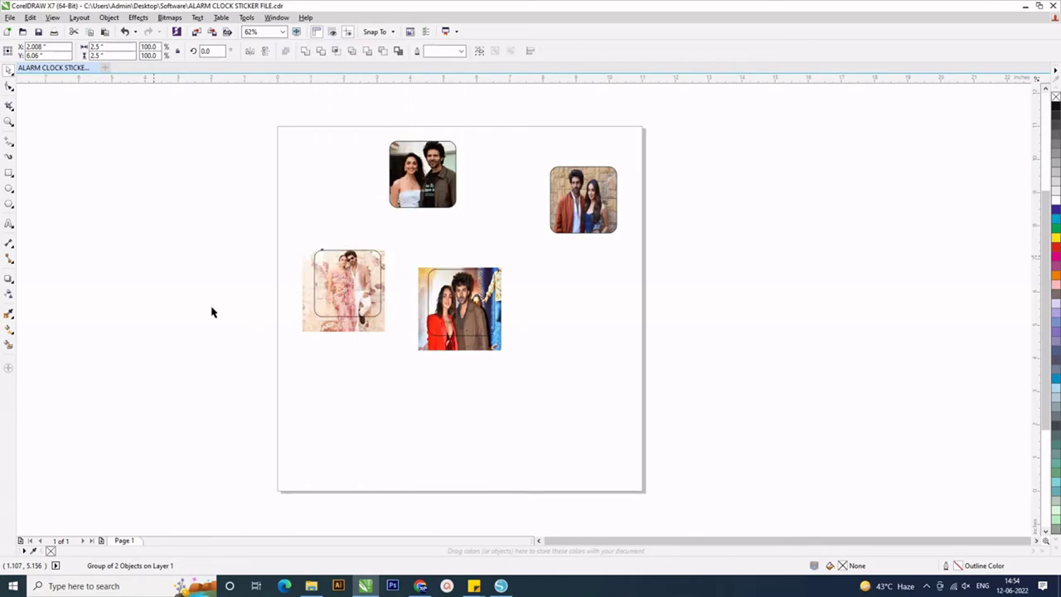
PowerClip the floral-background couple photo inside its rounded square.
{"action": "left_click", "coordinate": [108, 17]}
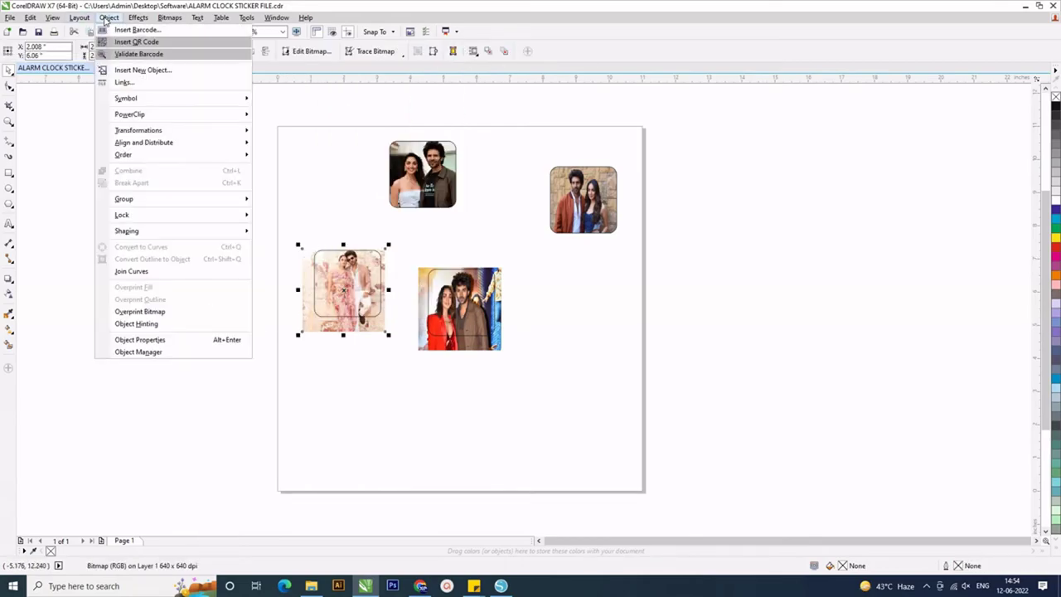
{"action": "mouse_move", "coordinate": [130, 114]}
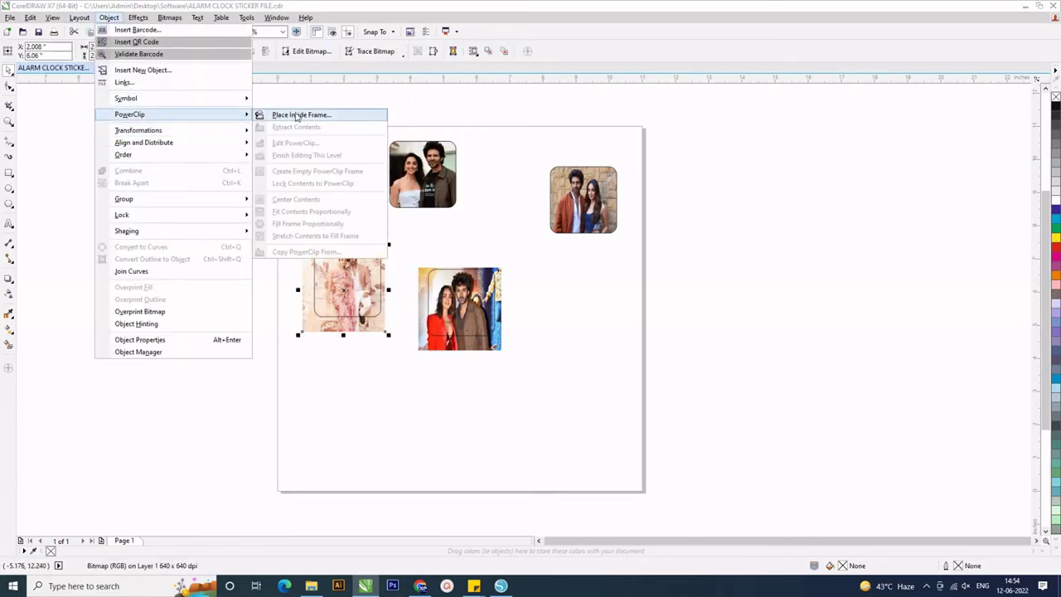
{"action": "left_click", "coordinate": [298, 115]}
{"action": "left_click", "coordinate": [324, 305]}
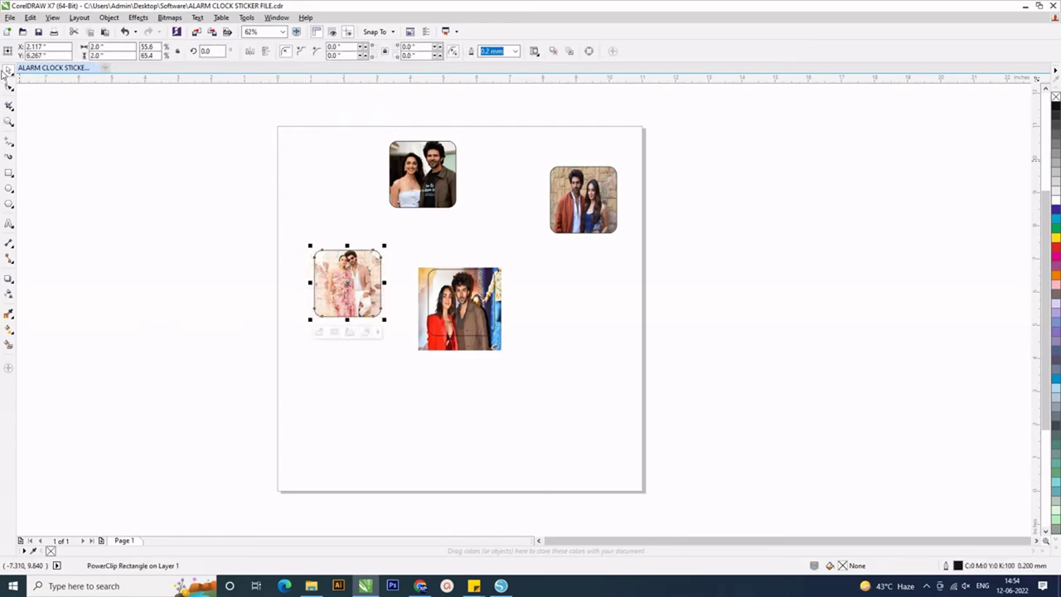
{"action": "left_click", "coordinate": [95, 225]}
Try to PowerClip the red-outfit couple sticker into its rounded square while the two are still grouped.
{"action": "left_click", "coordinate": [428, 344]}
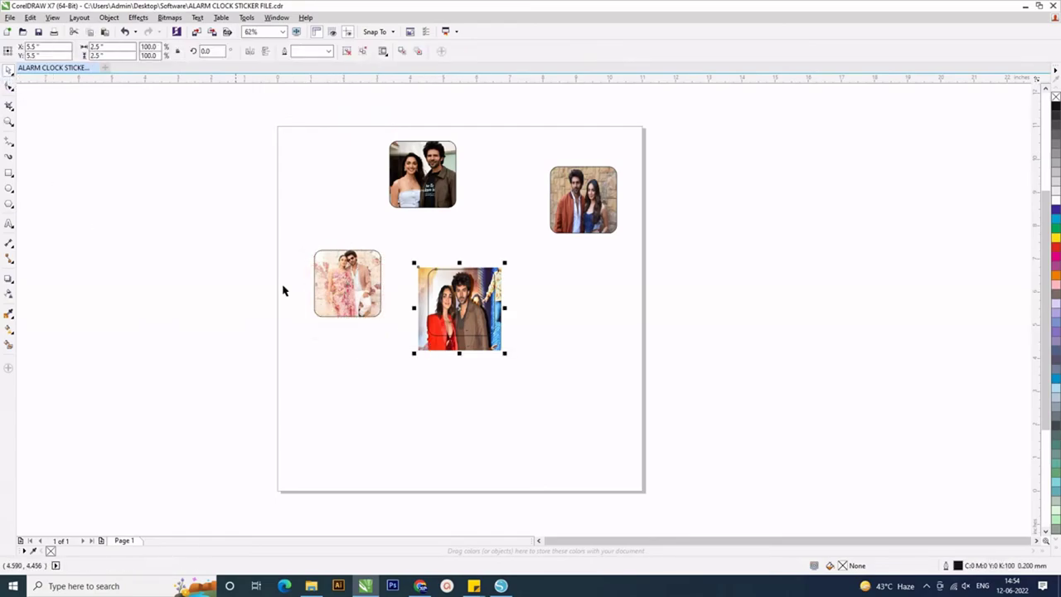
{"action": "left_click", "coordinate": [82, 18]}
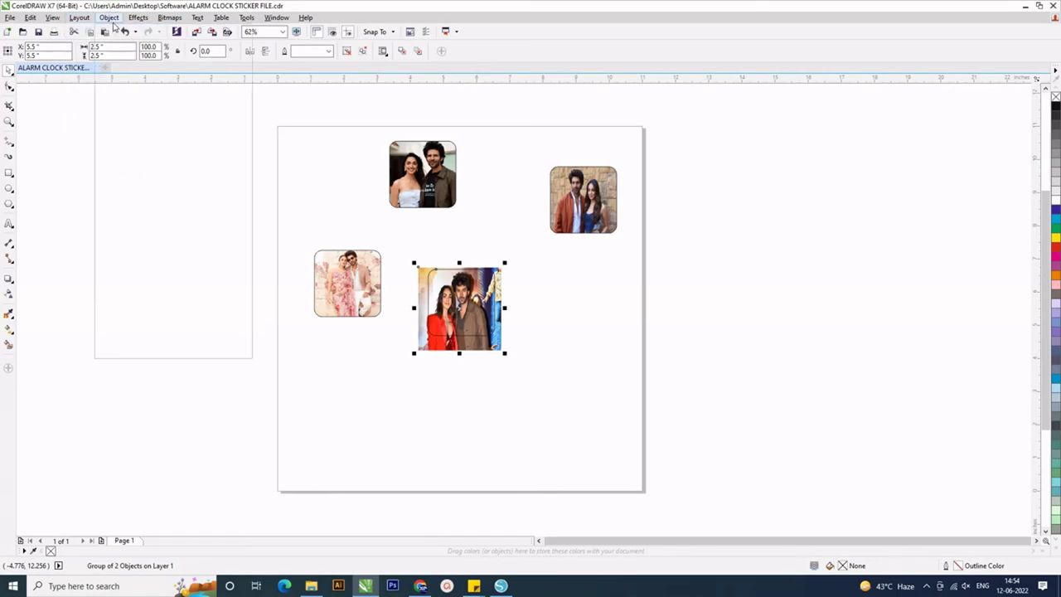
{"action": "left_click", "coordinate": [111, 21]}
{"action": "left_click", "coordinate": [110, 21]}
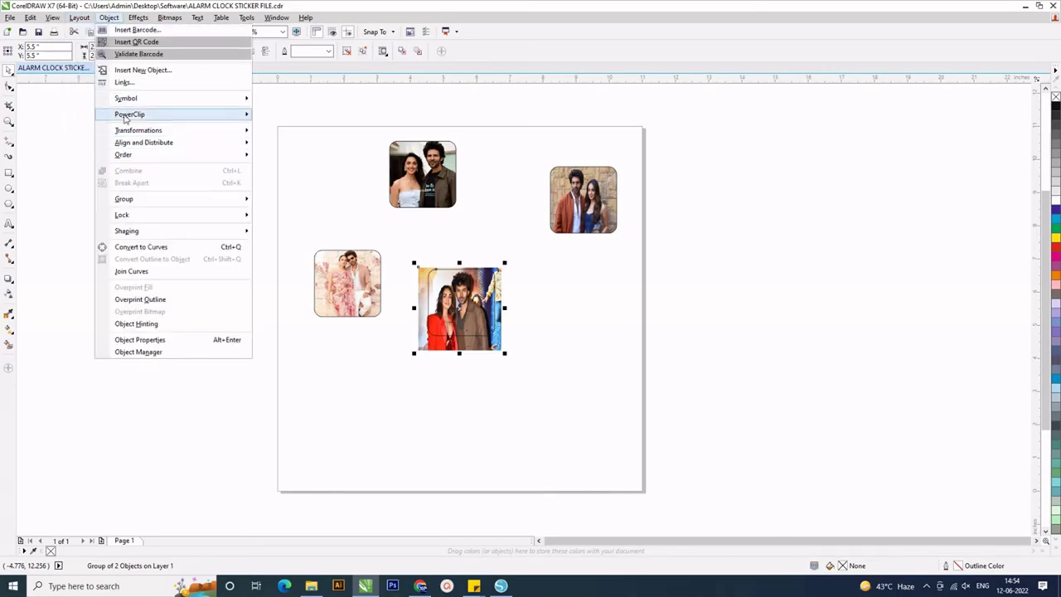
{"action": "mouse_move", "coordinate": [241, 114]}
{"action": "left_click", "coordinate": [283, 117]}
{"action": "left_click", "coordinate": [441, 328]}
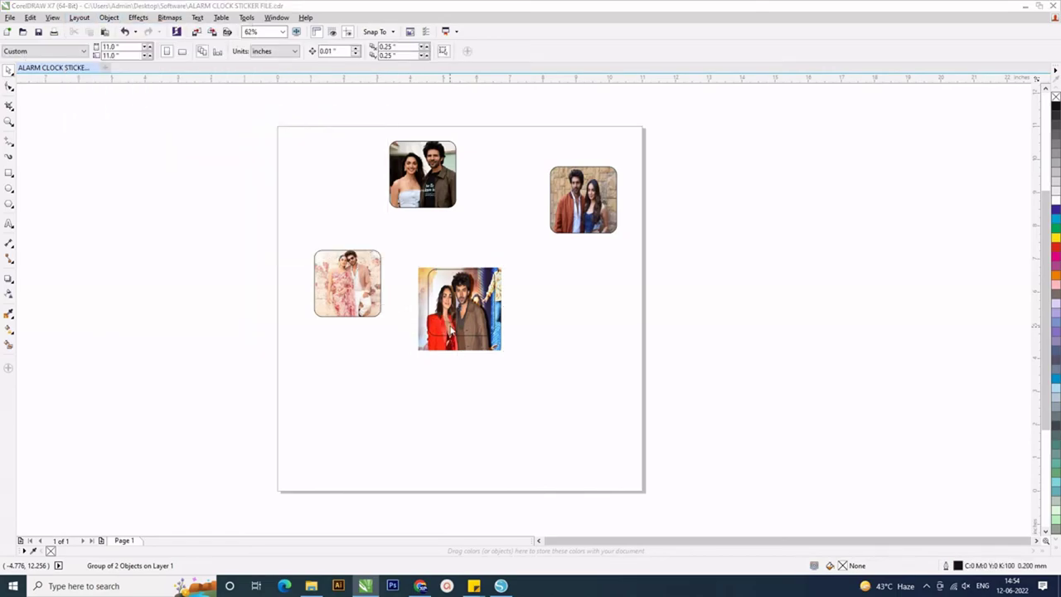
{"action": "left_click", "coordinate": [570, 312]}
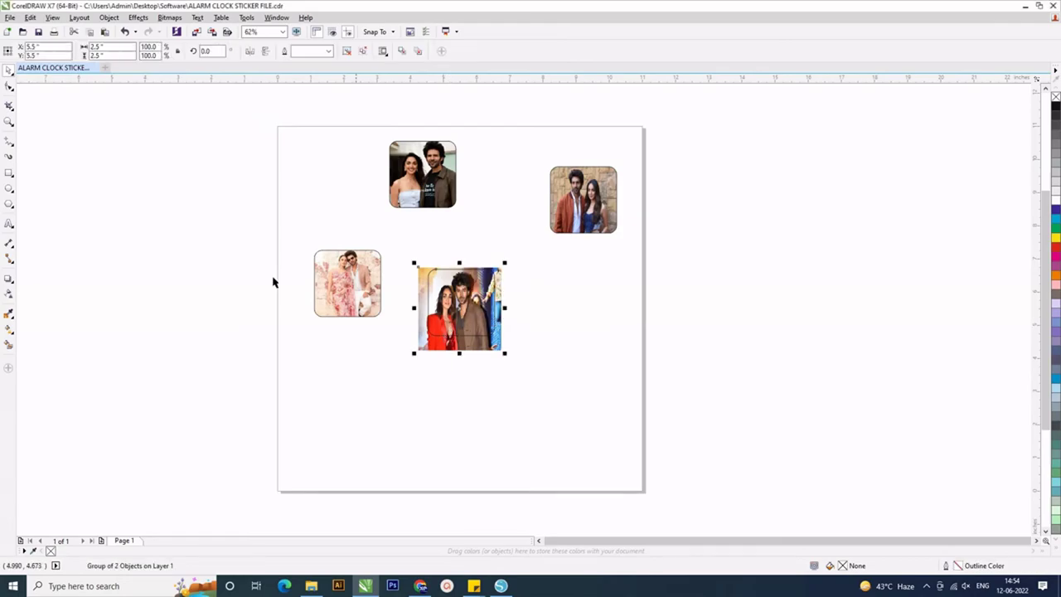
Ungroup the red-outfit couple sticker and PowerClip its photo inside the rounded square.
{"action": "right_click", "coordinate": [445, 341]}
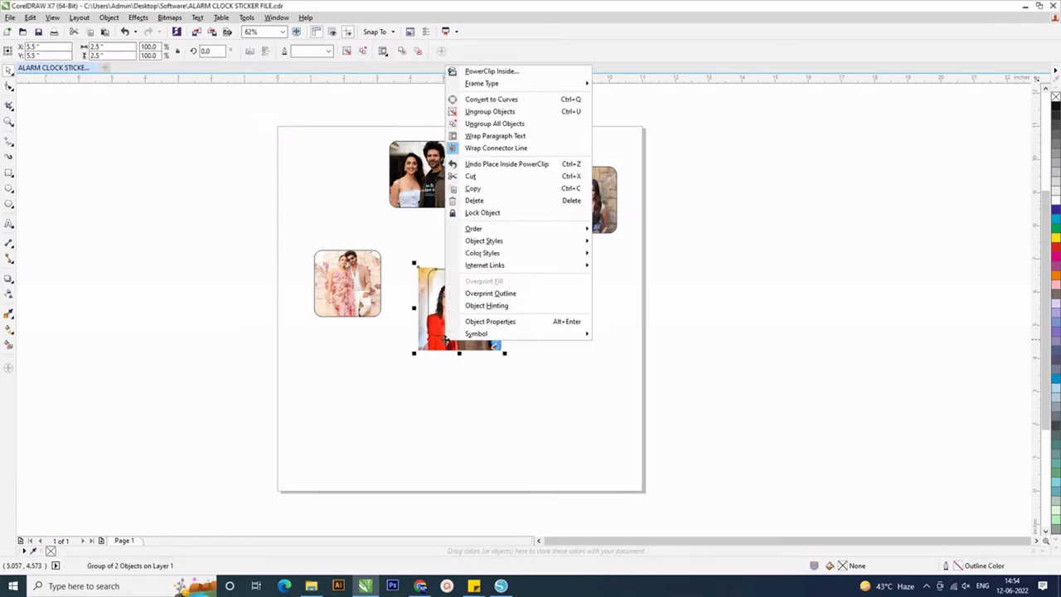
{"action": "left_click", "coordinate": [484, 127]}
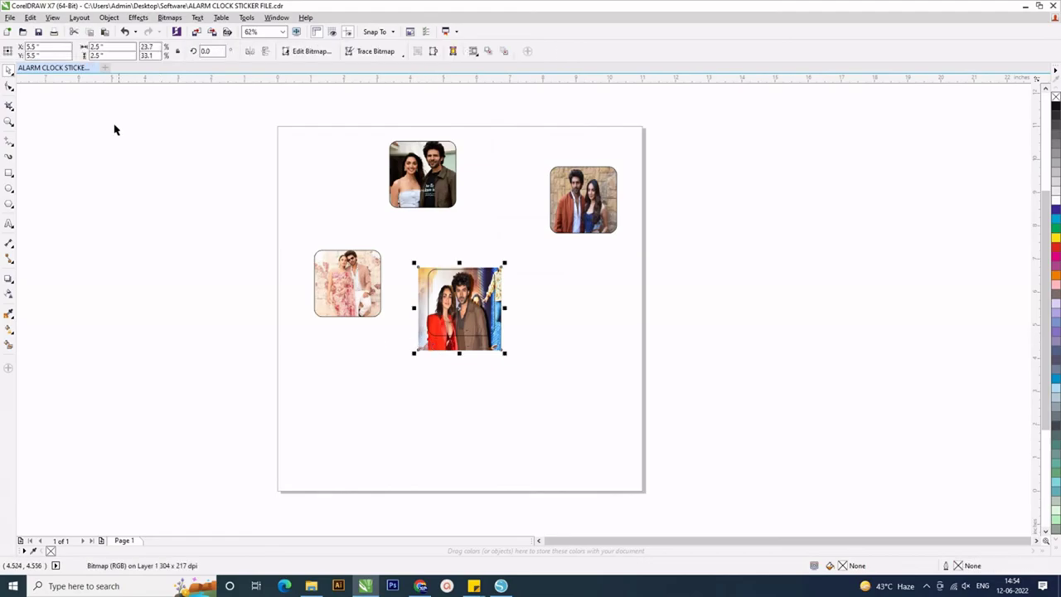
{"action": "left_click", "coordinate": [108, 17]}
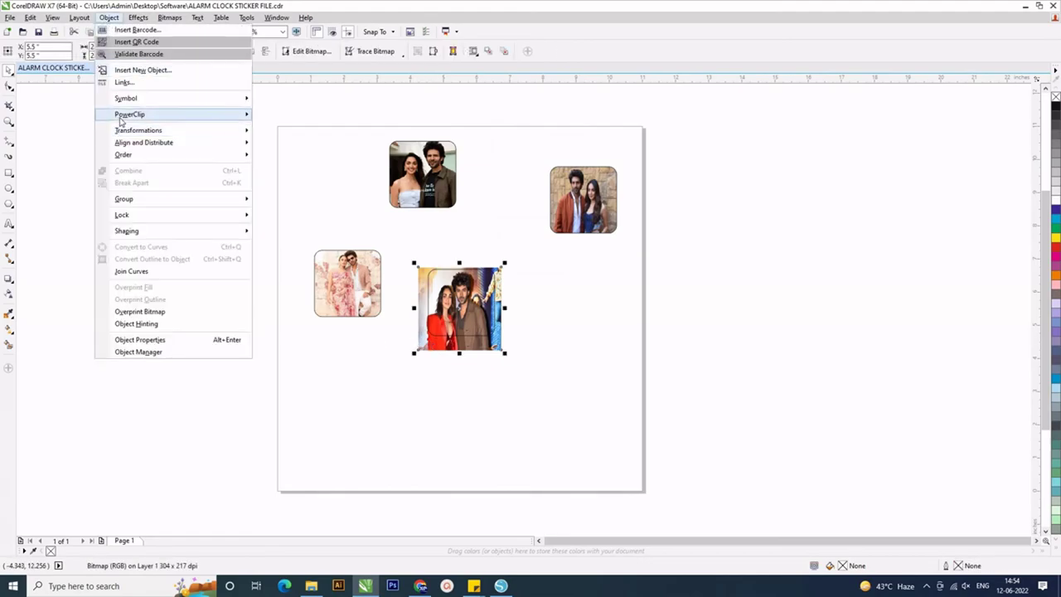
{"action": "mouse_move", "coordinate": [242, 125]}
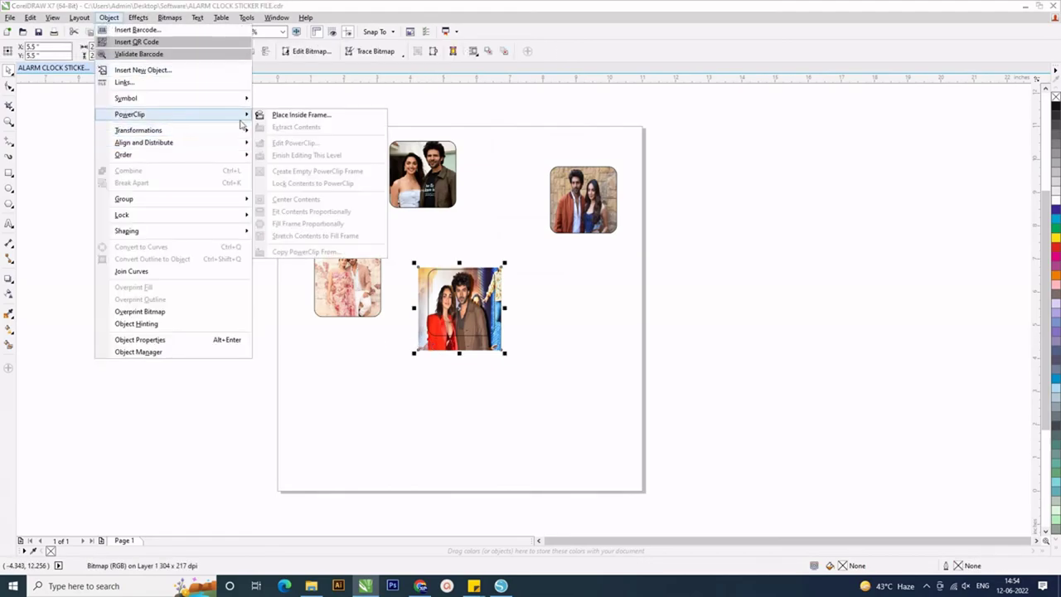
{"action": "left_click", "coordinate": [295, 115]}
{"action": "left_click", "coordinate": [469, 302]}
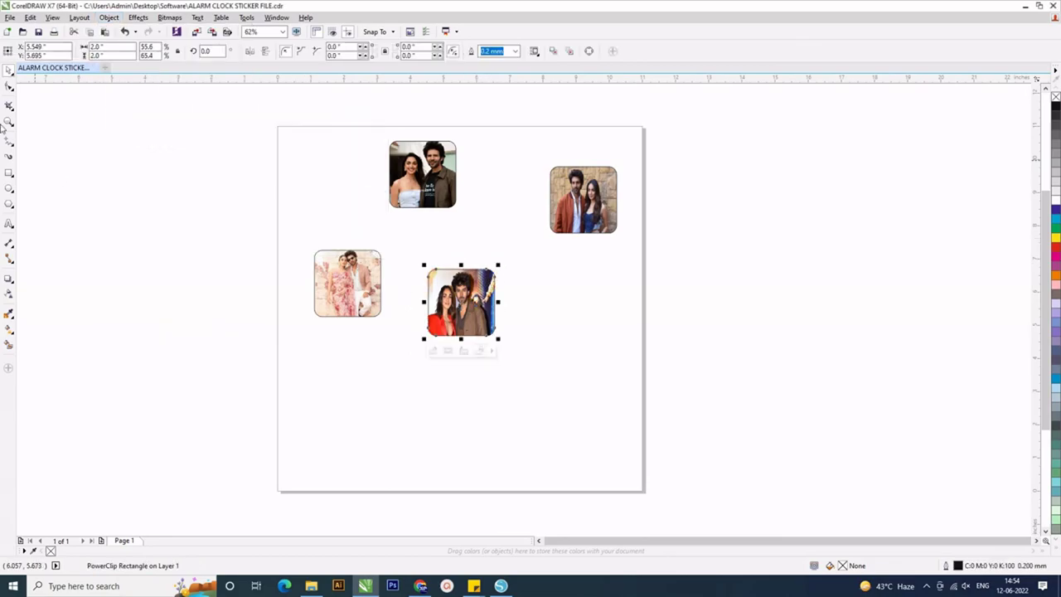
{"action": "left_click", "coordinate": [93, 237]}
{"action": "scroll", "coordinate": [215, 171], "scroll_direction": "down", "scroll_amount": 2}
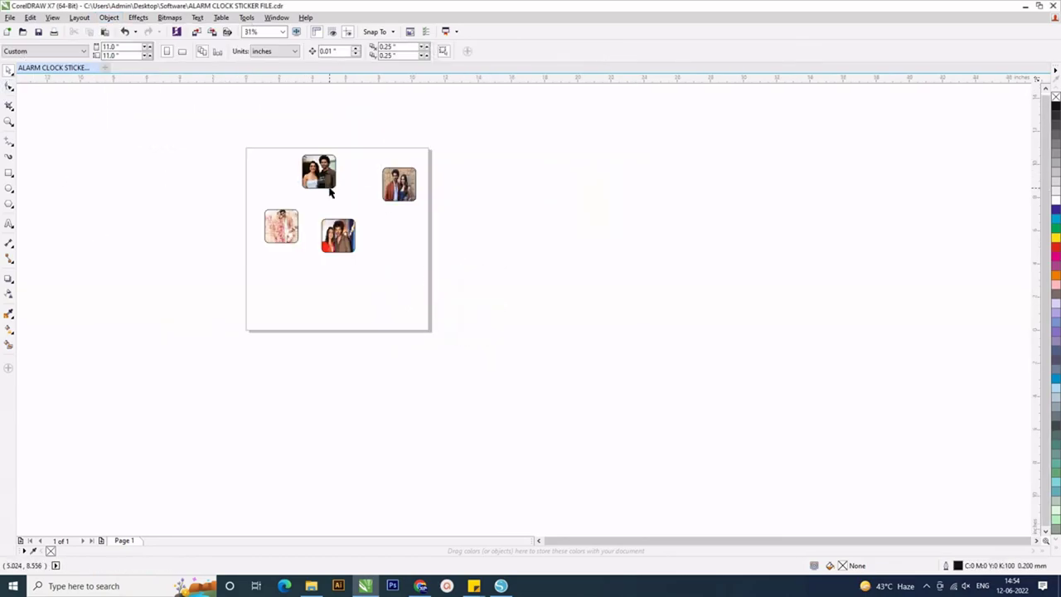